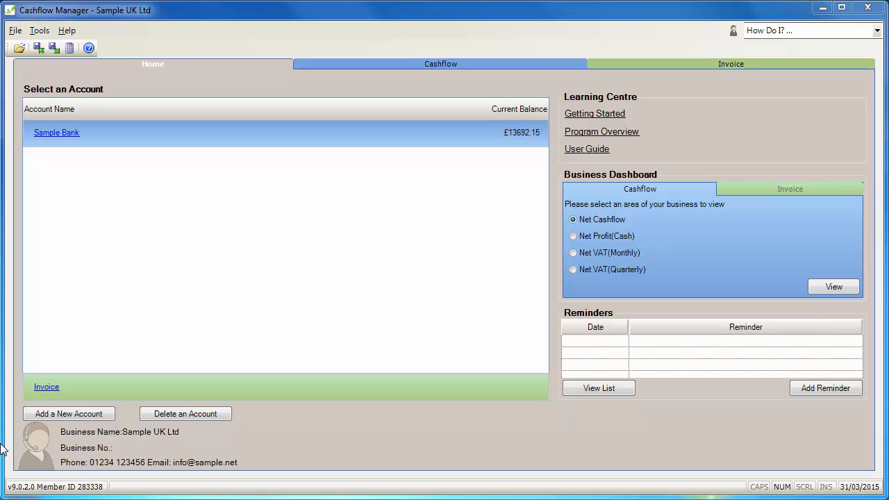
Open the Money Out records for March 2015 and sort them by Sundry Outside VAT Payments, largest amounts first.
click(430, 66)
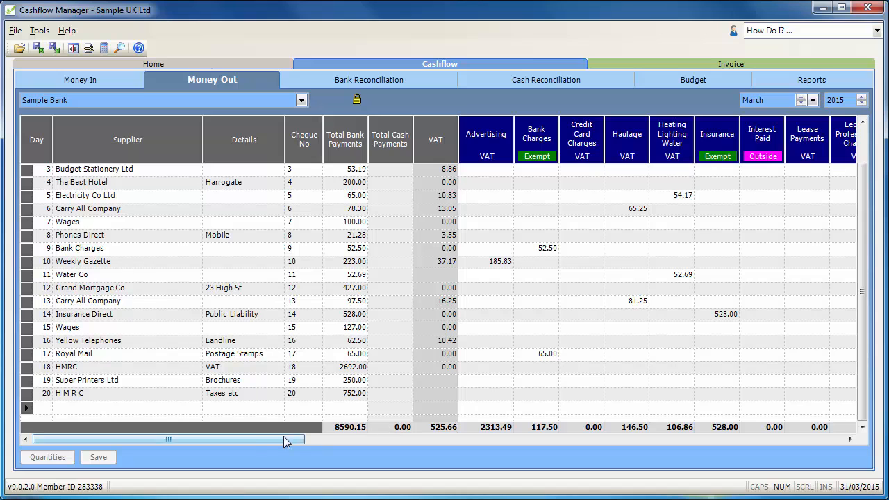
drag(224, 438, 759, 447)
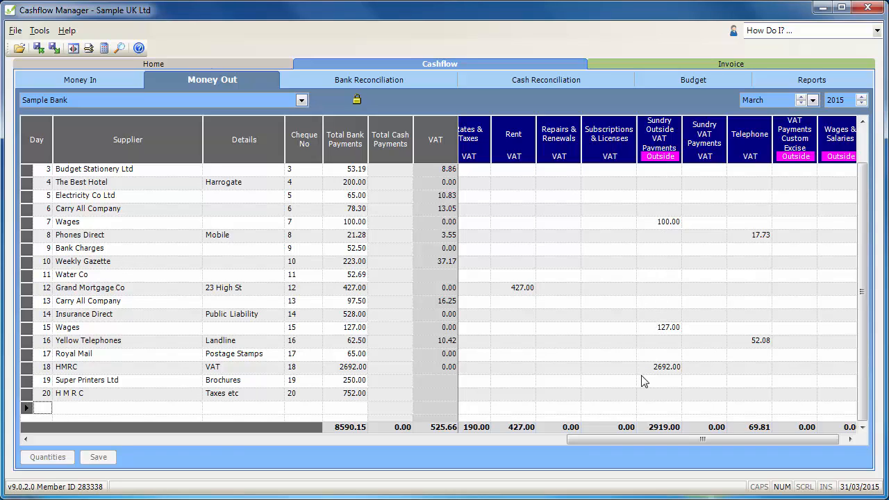
click(672, 143)
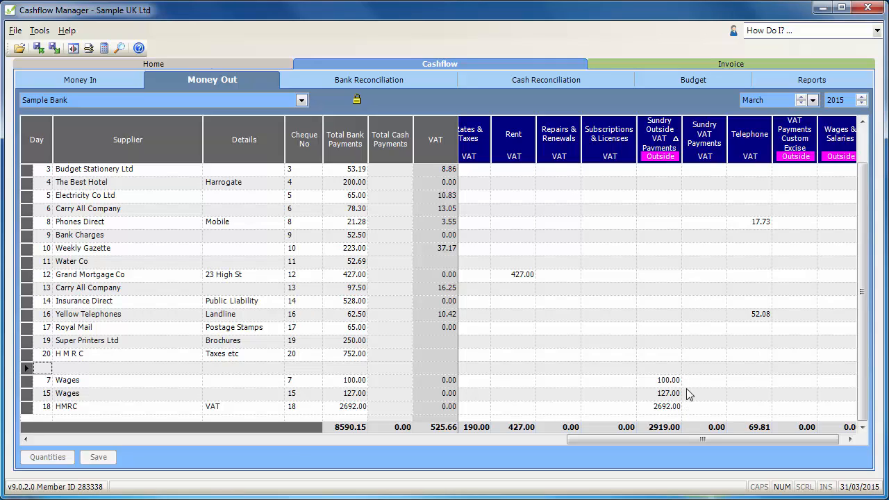
click(659, 132)
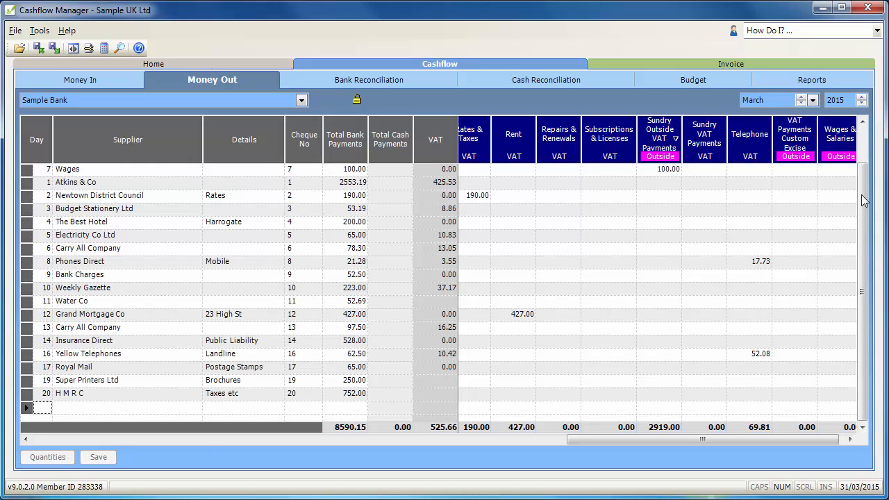
drag(861, 192, 864, 131)
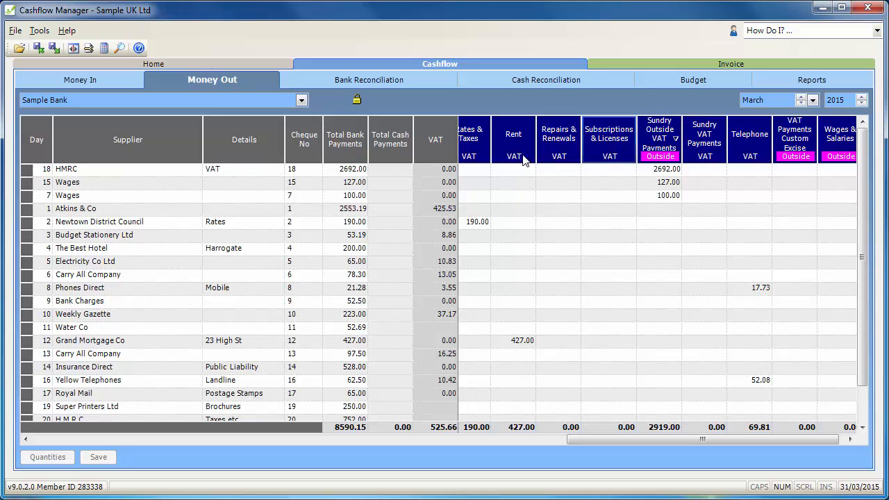
Sort the payments by Supplier and Total Bank Payments, then by Sundry Outside VAT Payments in descending order again.
click(116, 145)
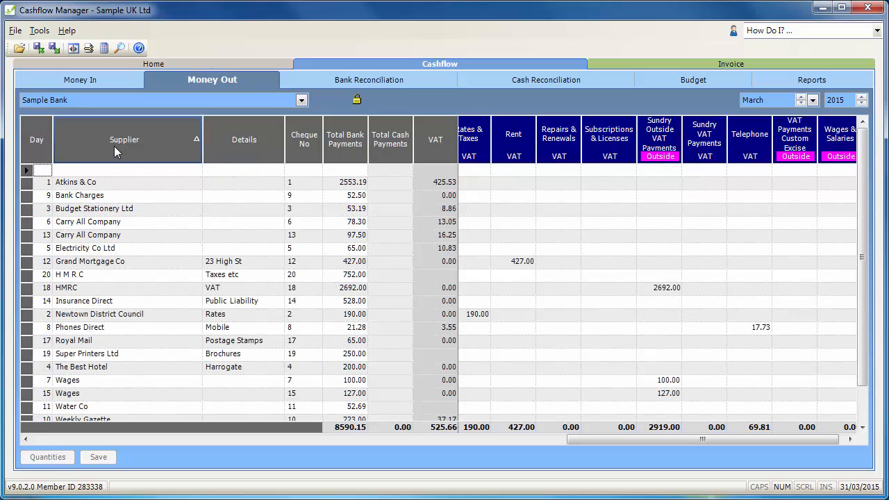
click(344, 142)
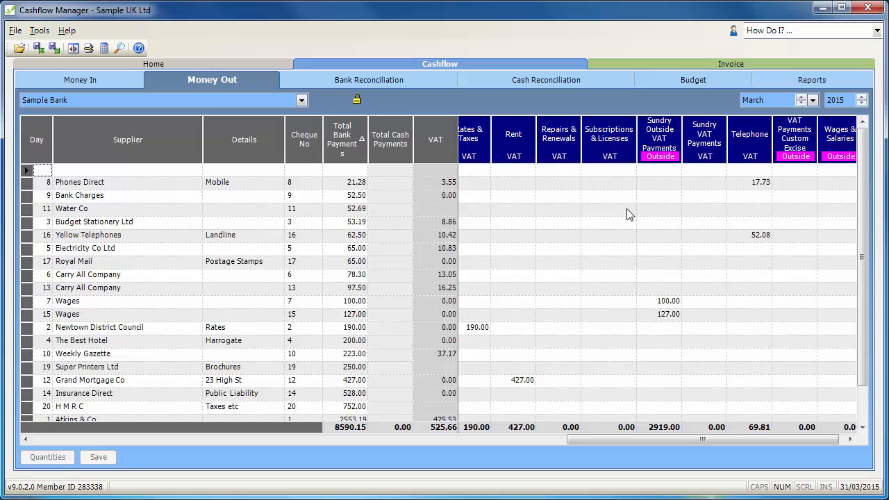
click(662, 141)
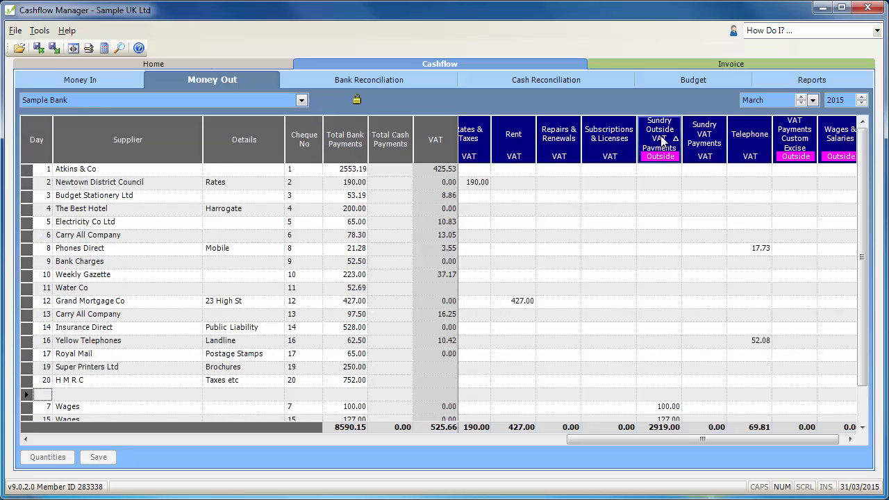
click(662, 140)
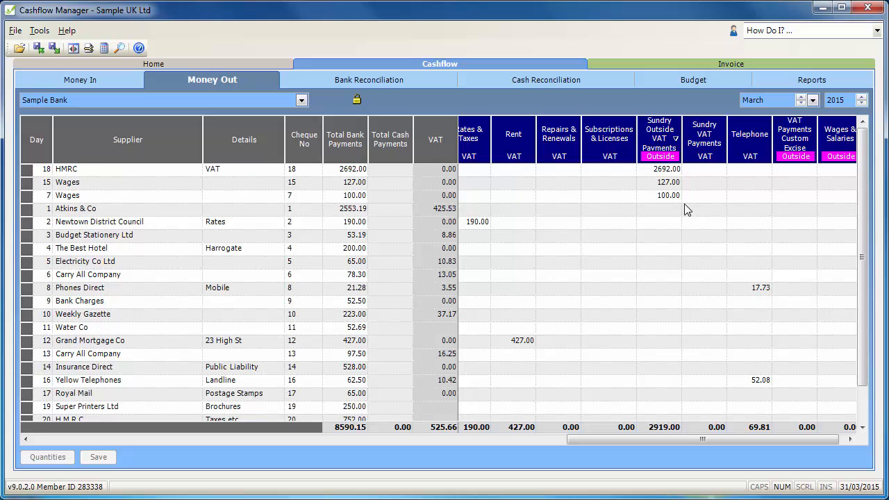
Preview the Bank Reconciliation report for March 2015, review its balances and outstanding payments, and close it.
click(790, 85)
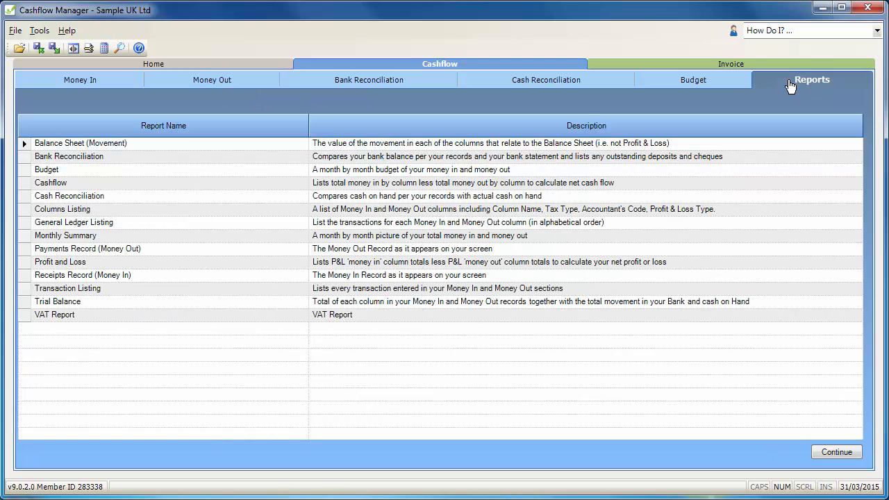
click(77, 159)
double_click(77, 160)
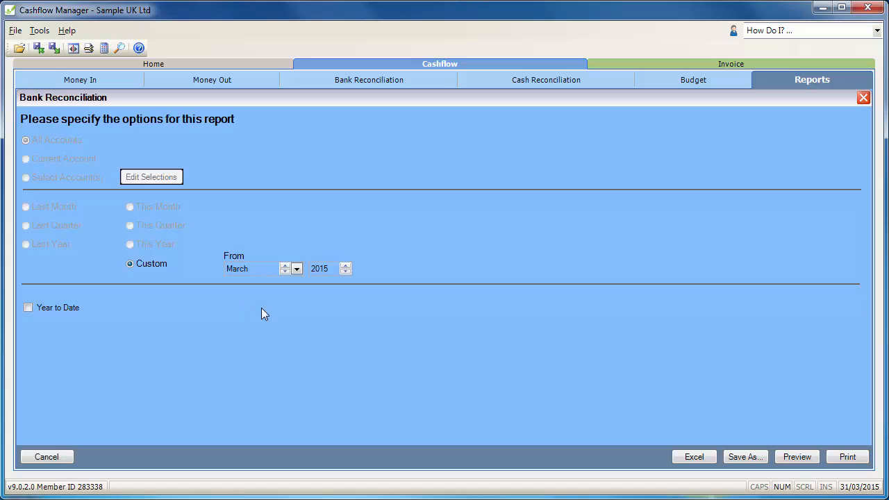
click(798, 456)
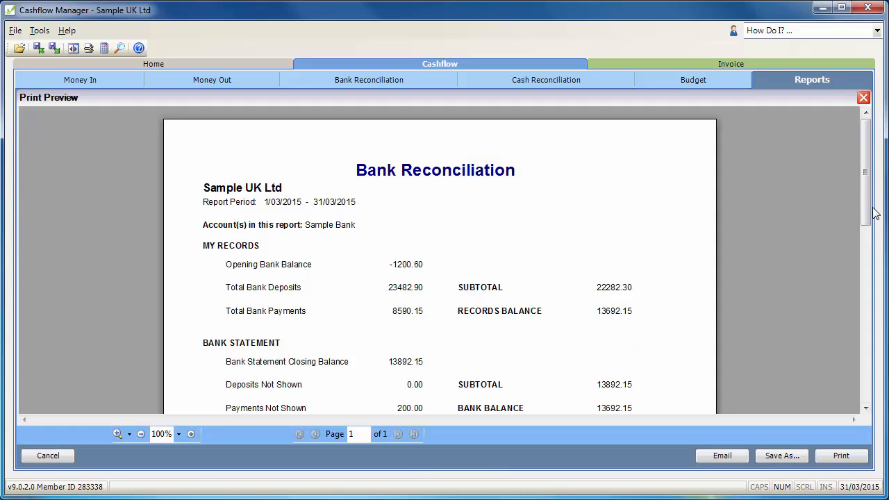
drag(868, 212, 867, 286)
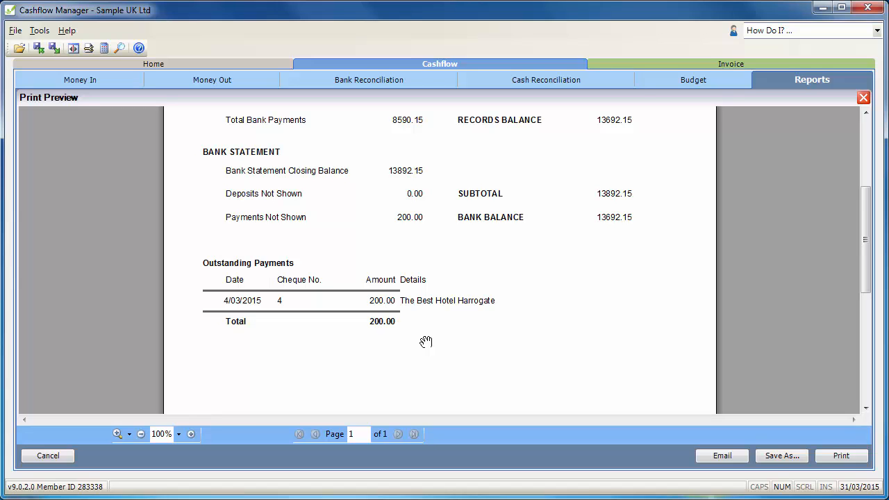
drag(866, 266, 865, 242)
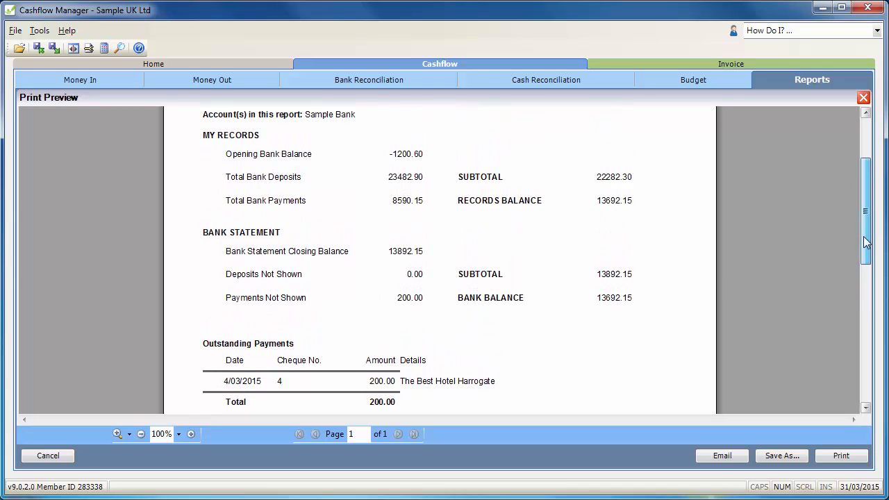
click(37, 455)
click(35, 456)
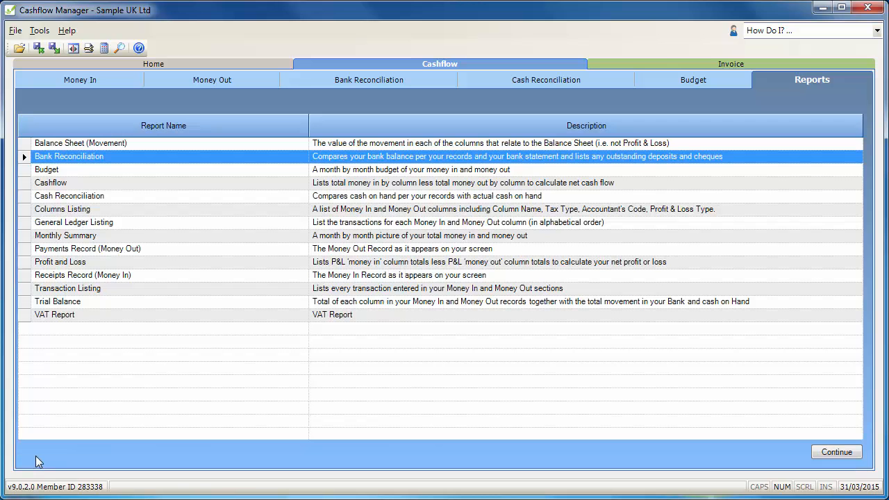
Unlock the March 2015 bank reconciliation and sort the Money Out payments by Sundry Outside VAT Payments.
click(386, 81)
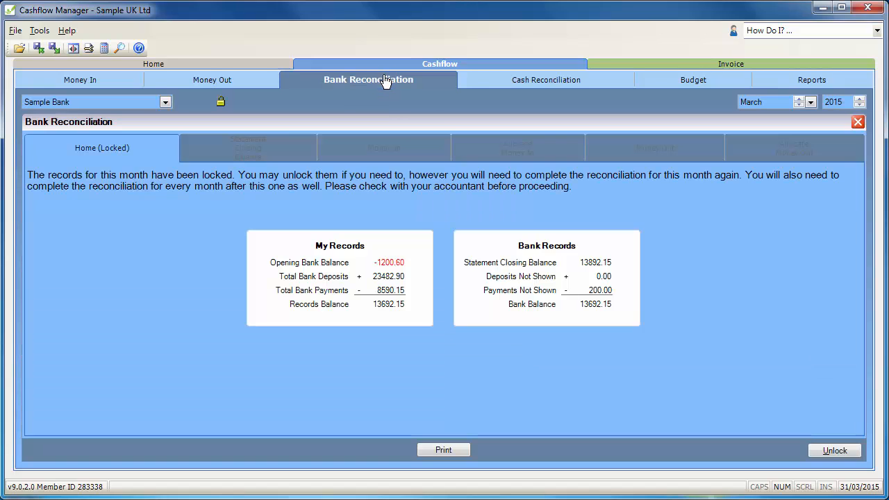
click(819, 451)
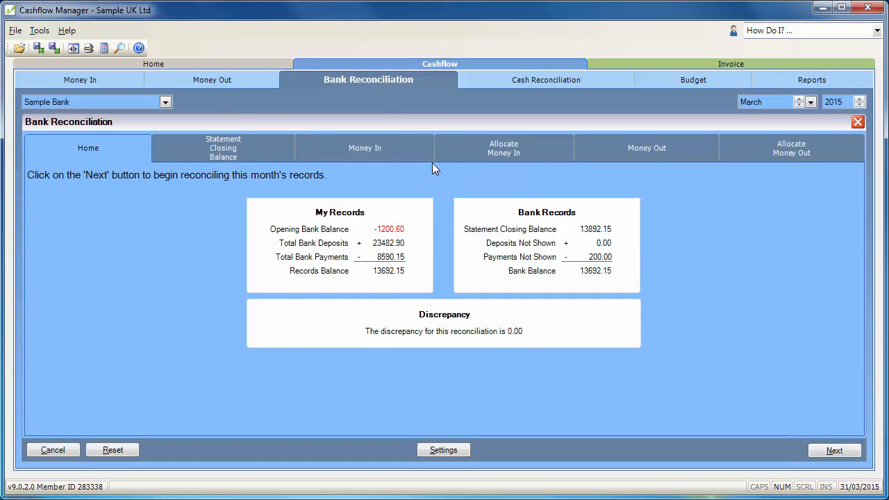
click(214, 80)
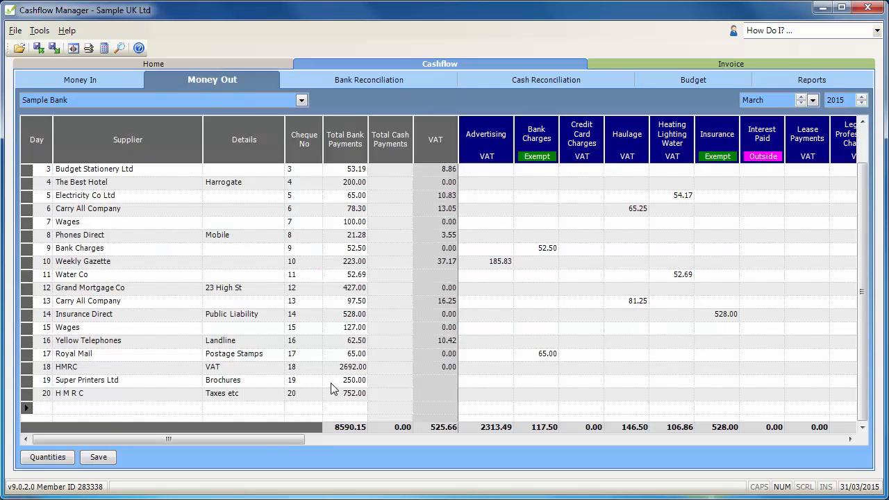
drag(286, 439, 780, 476)
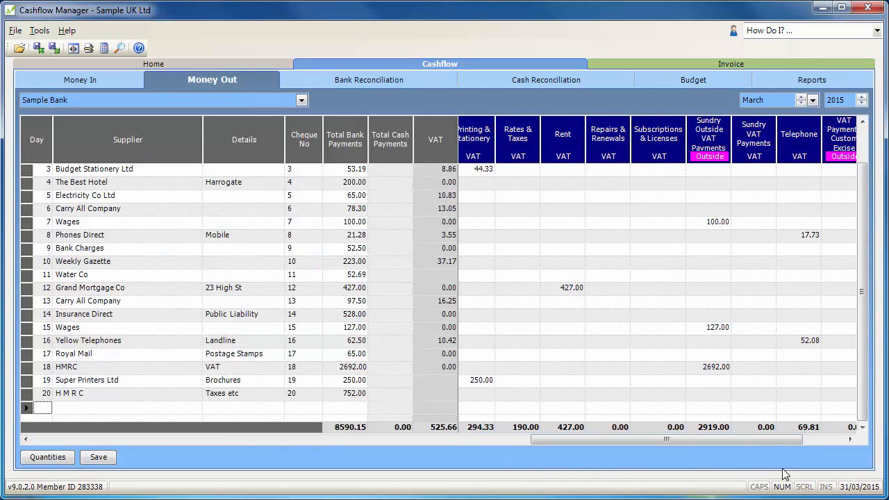
click(707, 147)
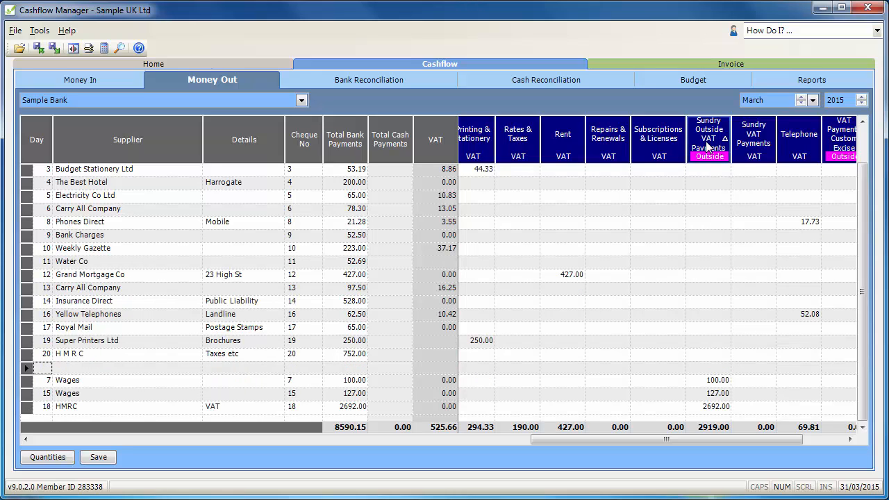
Move the day 7 Wages payment of 100.00 from Sundry Outside VAT Payments to Wages & Salaries.
click(715, 382)
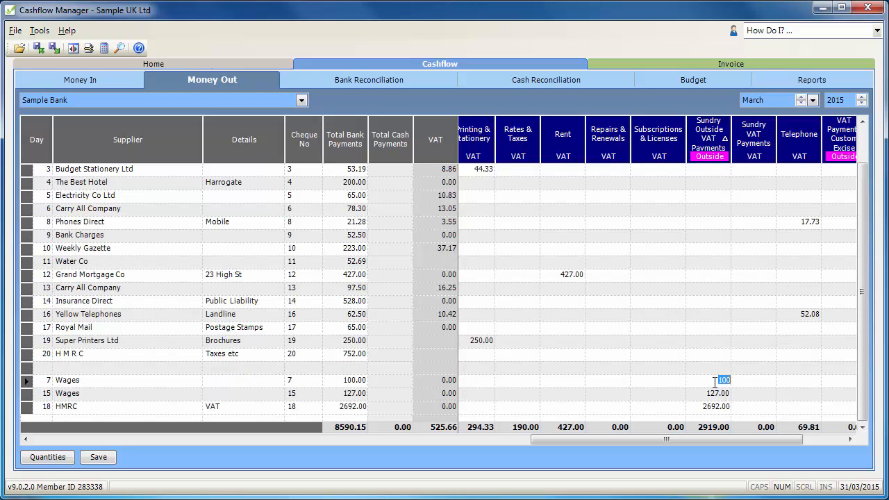
key(BackSpace)
key(Tab)
key(Tab)
key(Tab)
key(Tab)
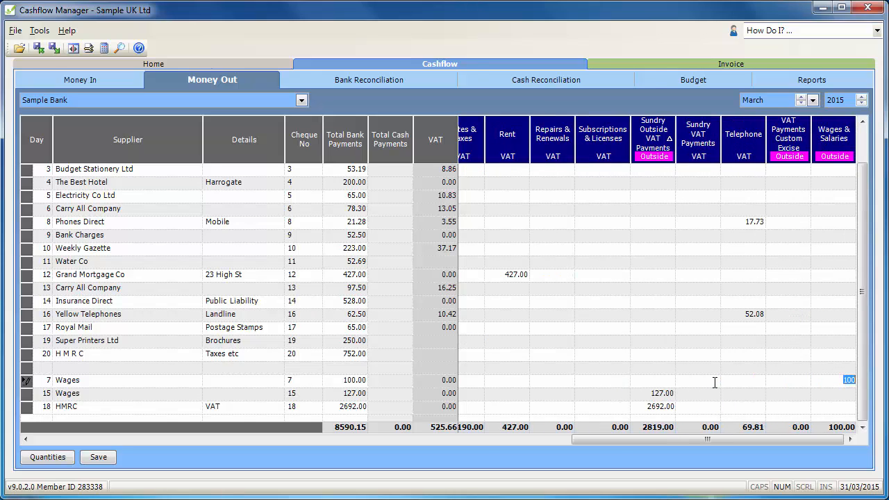
Move the day 15 Wages payment of 127.00 from Sundry Outside VAT Payments to Wages & Salaries.
key(Return)
key(Left)
key(Left)
key(Left)
key(Right)
key(Right)
key(Right)
key(Right)
Move the HMRC VAT payment of 2692.00 to VAT Payments Custom Excise and sort the payments by day.
key(Return)
key(Left)
key(Left)
key(Left)
key(Left)
key(Delete)
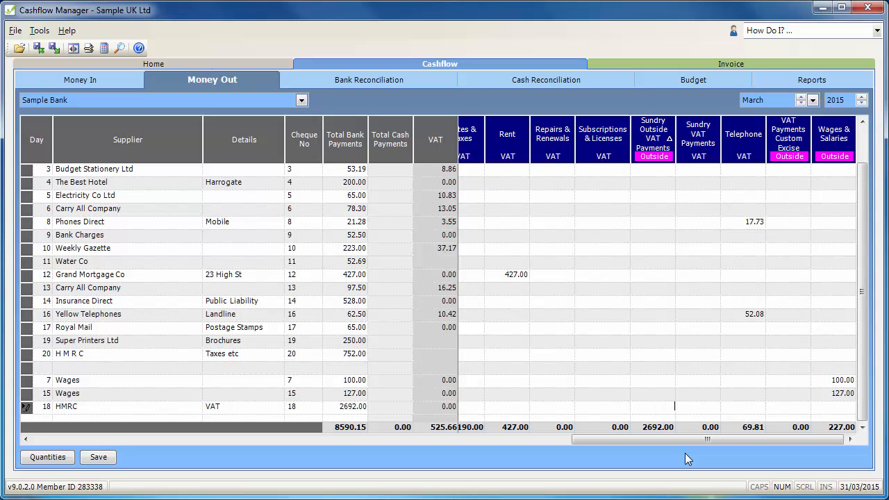
key(Right)
key(Right)
key(Right)
key(Up)
click(34, 146)
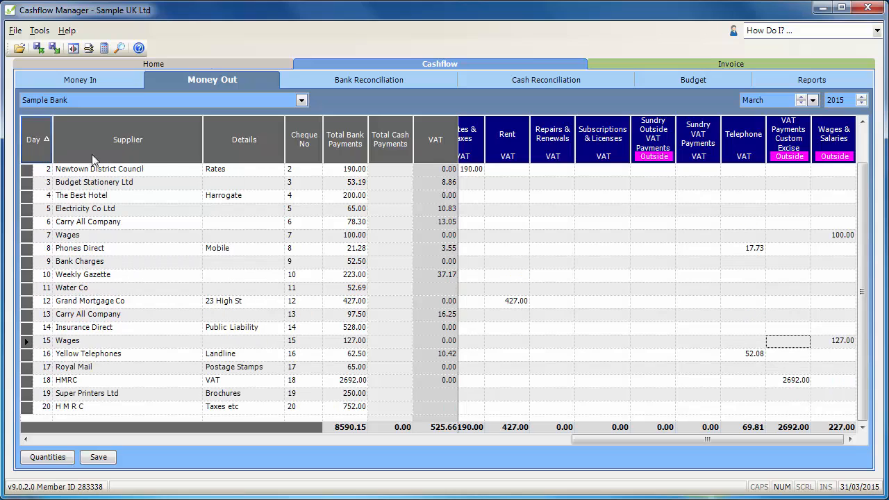
Finish the March 2015 bank reconciliation for Sample Bank and lock the month's records again.
click(354, 78)
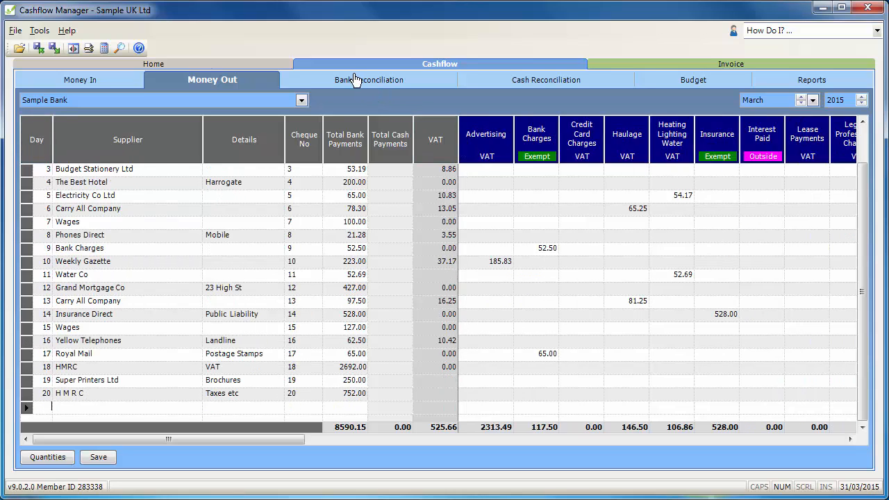
click(835, 450)
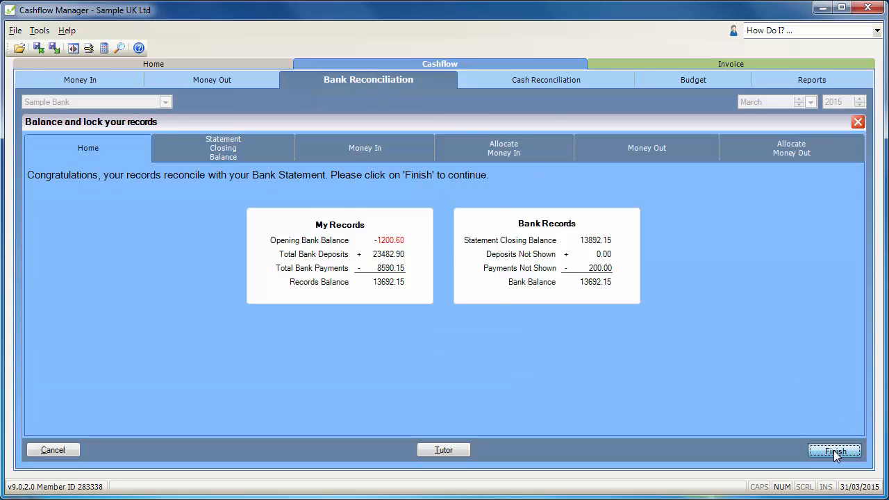
click(462, 304)
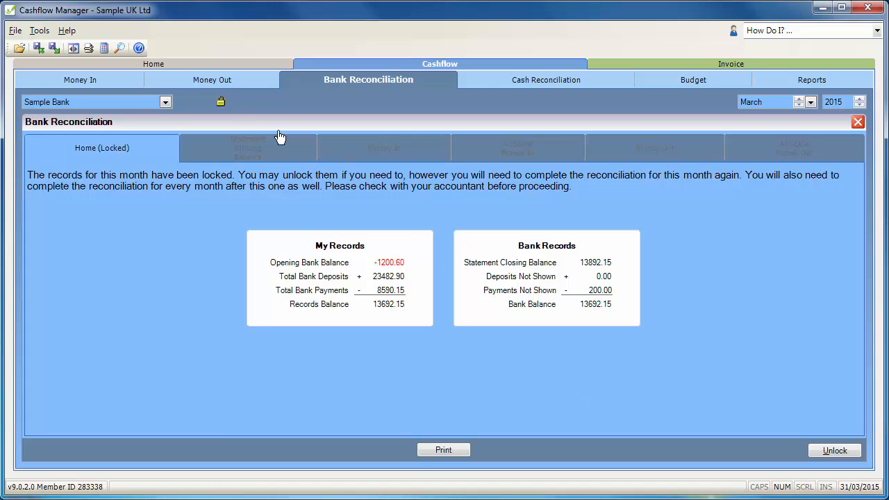
Check the Money In records, then preview the Trial Balance report for all accounts from 01/03/2015 to 31/03/2015.
click(82, 83)
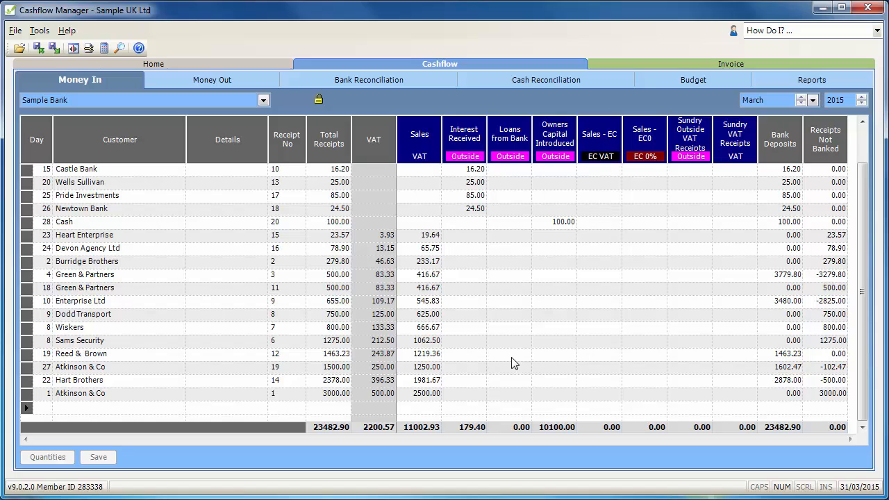
click(759, 83)
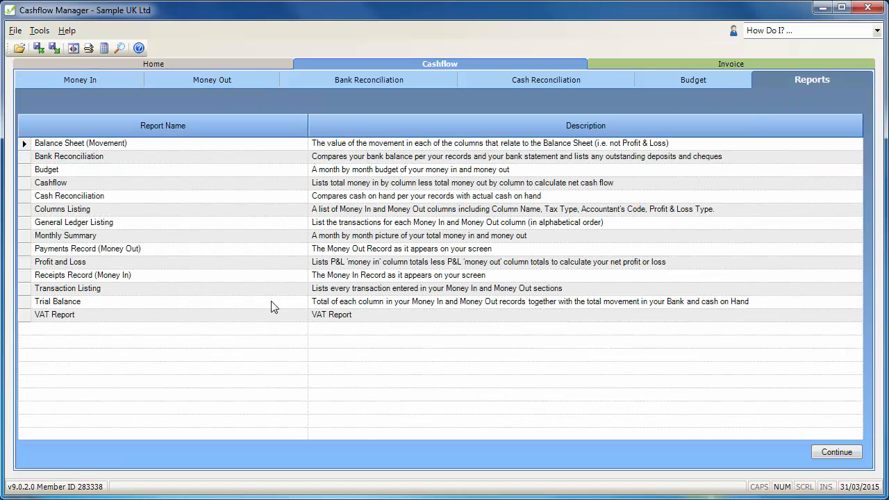
click(75, 305)
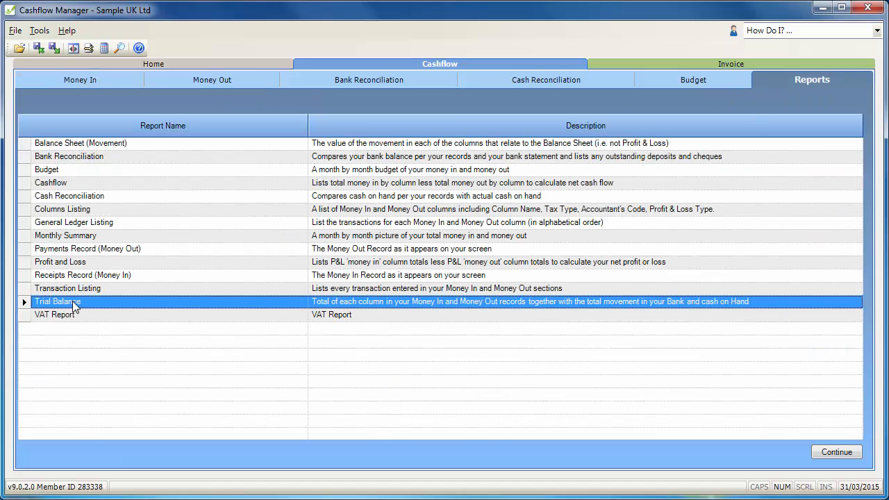
double_click(75, 306)
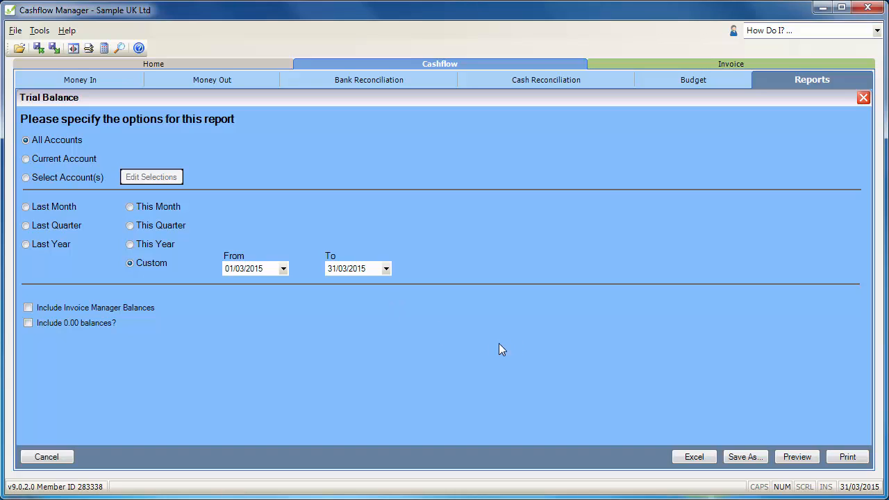
click(797, 457)
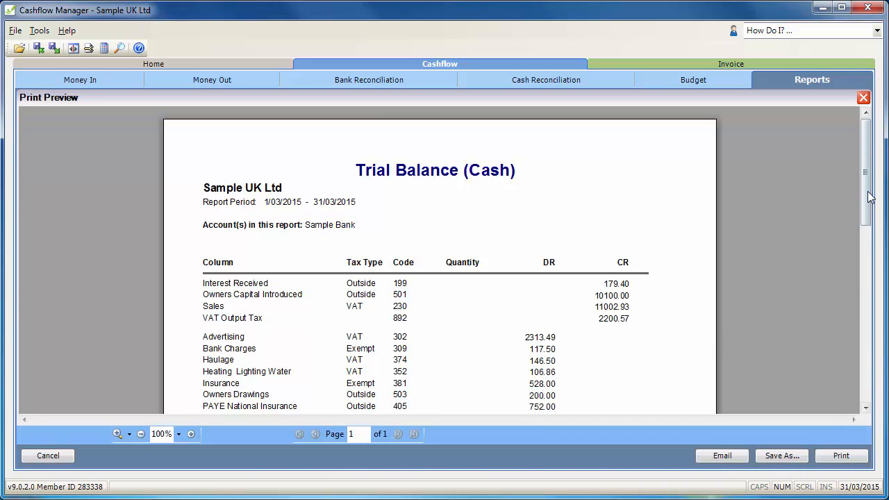
drag(870, 197, 869, 248)
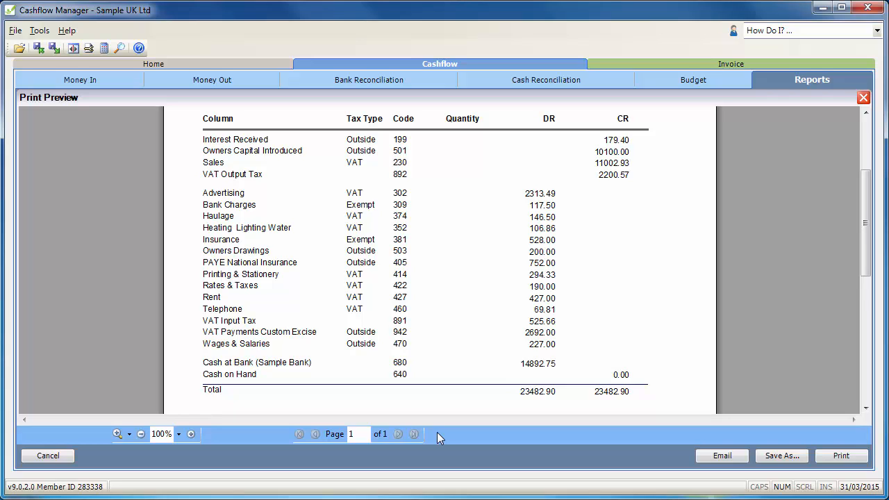
Review the accountant's general ledger format choices, keep Generic, and save the options.
click(90, 50)
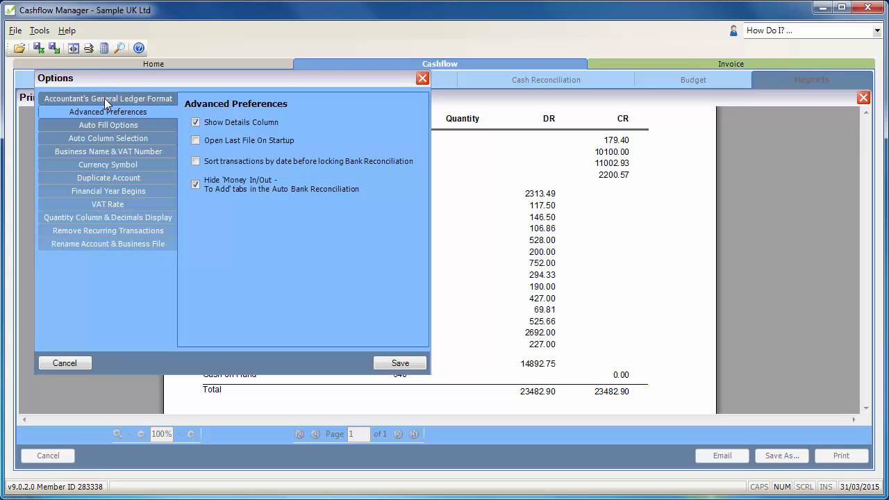
click(104, 98)
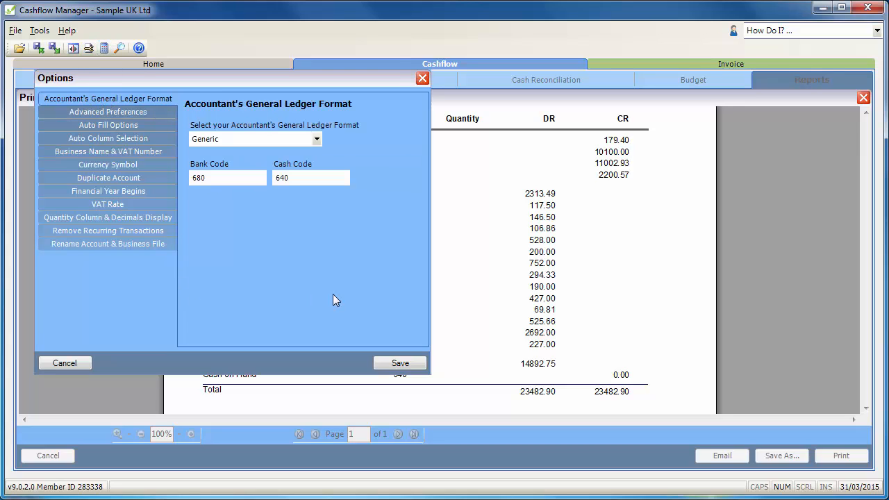
click(316, 139)
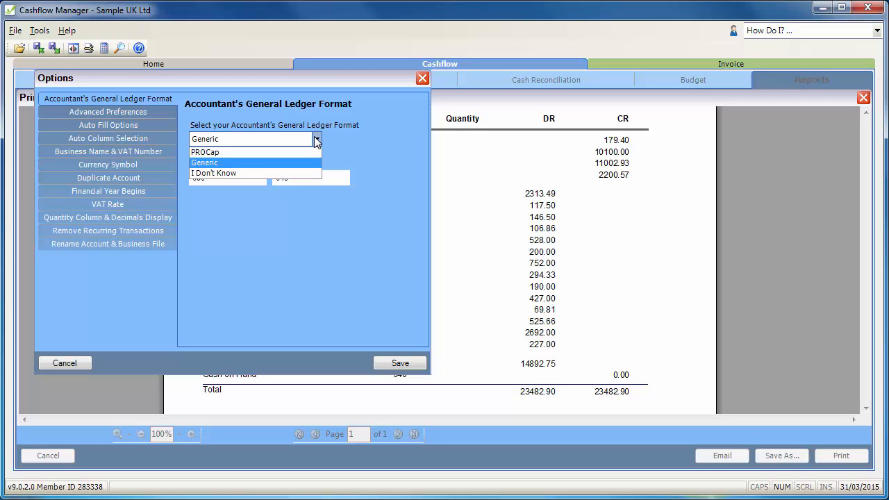
click(359, 140)
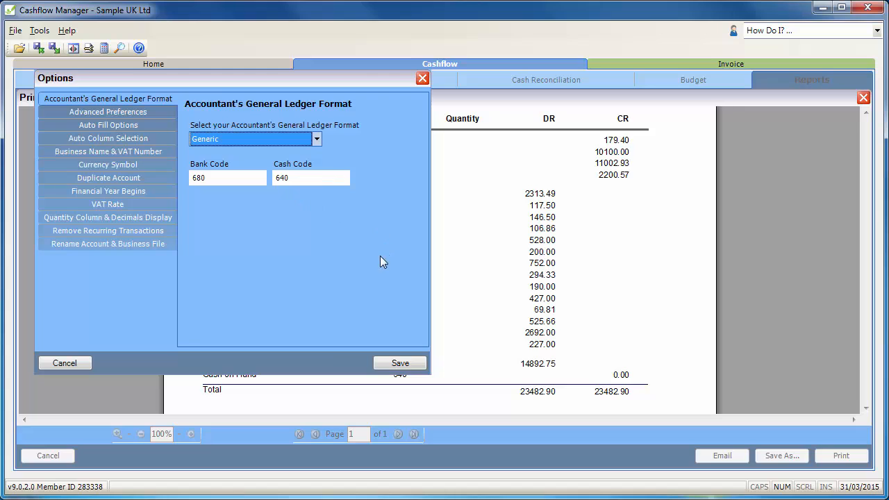
click(392, 362)
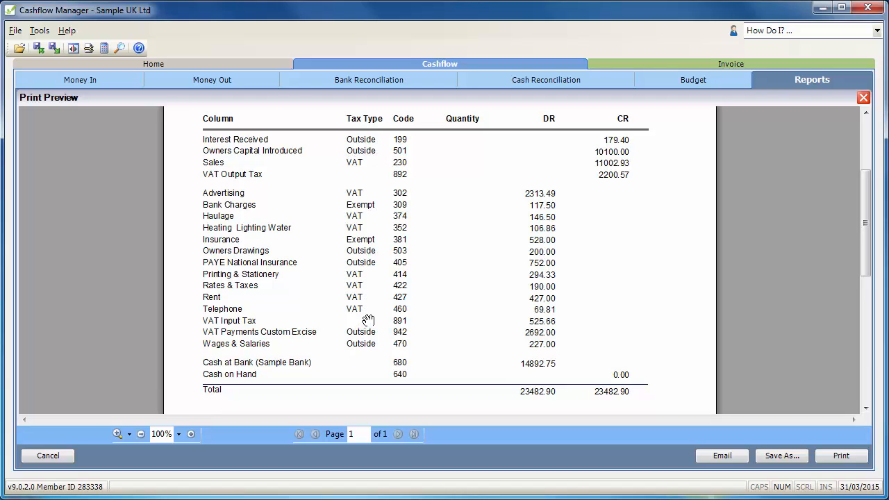
Re-enter 302 as the accountant's code for the Advertising column in Money Out, save the column settings and close them.
click(72, 48)
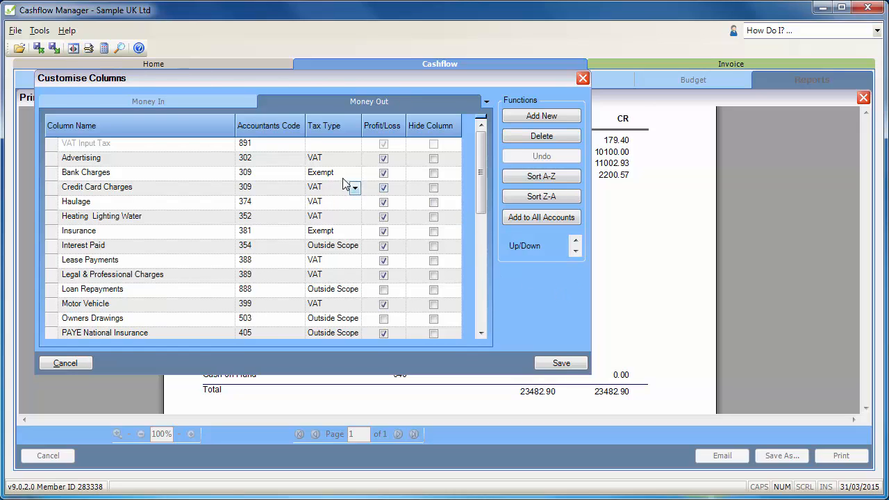
click(257, 160)
key(BackSpace)
text(3)
key(BackSpace)
text(2)
key(Tab)
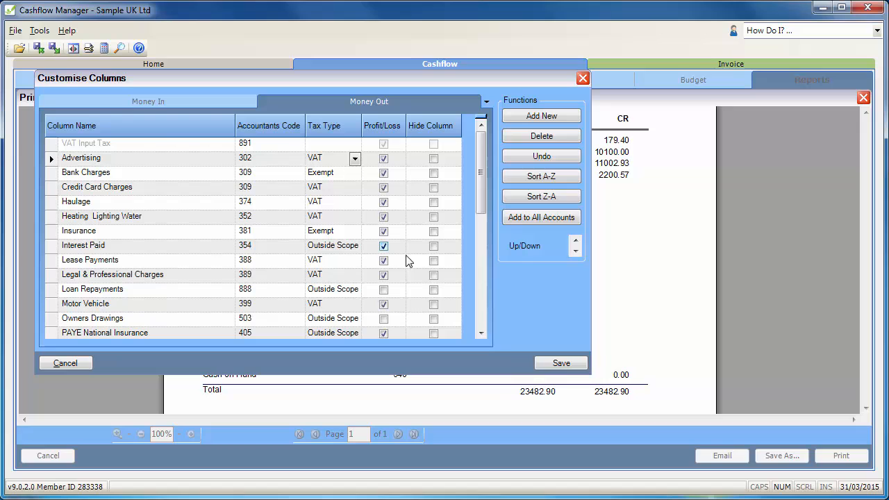
click(560, 362)
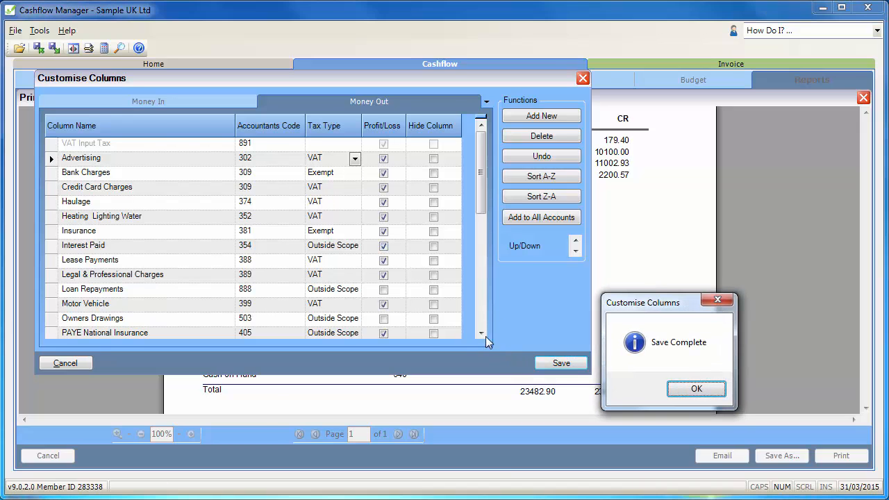
click(676, 390)
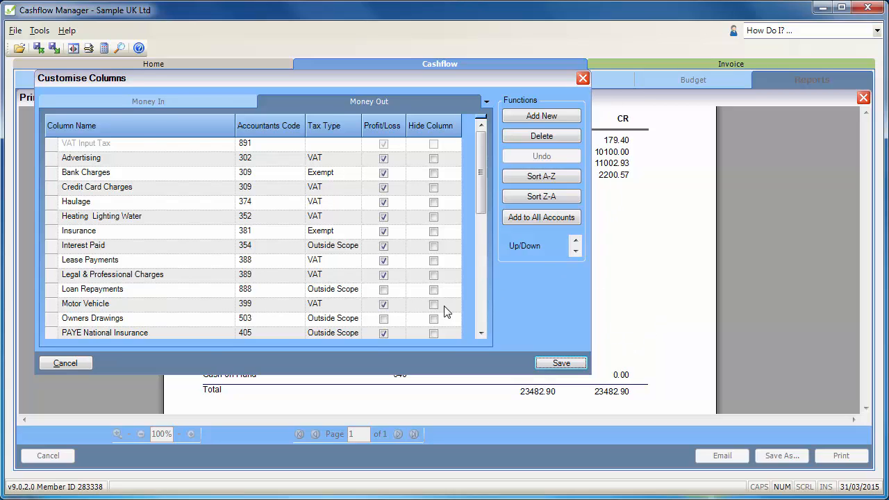
click(55, 365)
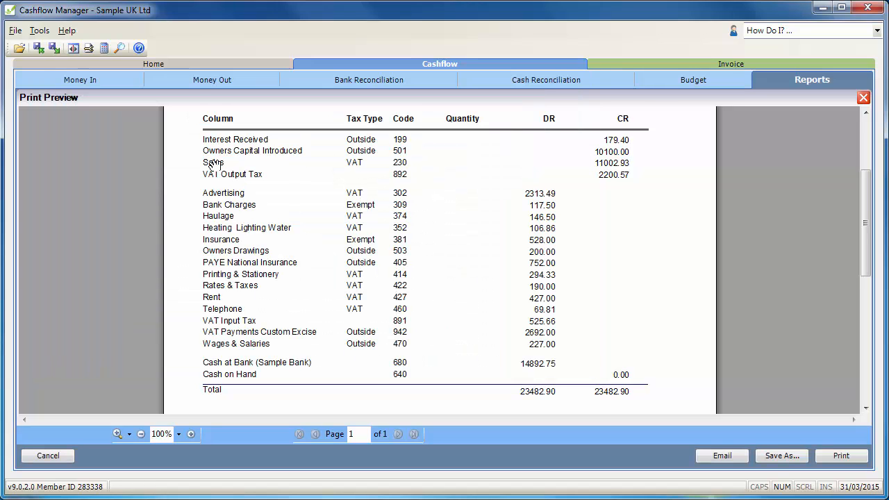
Export the data from 01 March 2015 to 31 March 2015 as a Generic CSV file named SampleUk-150330 in the Export folder.
click(142, 63)
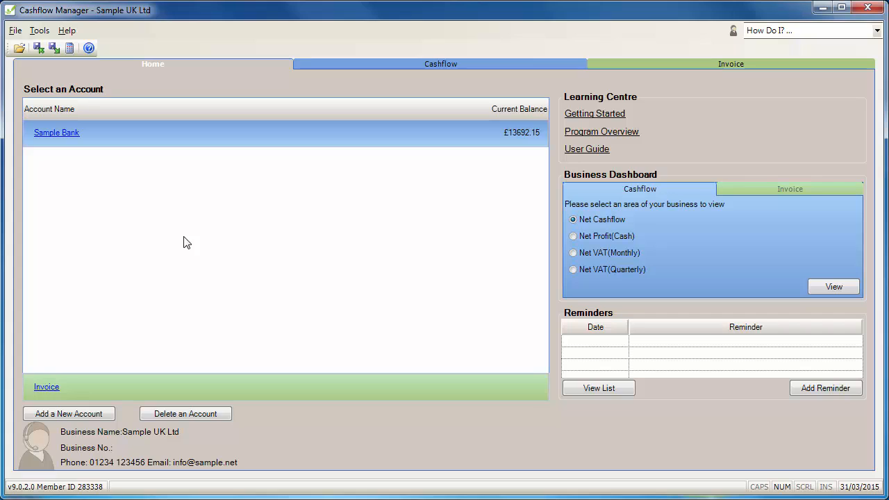
click(397, 63)
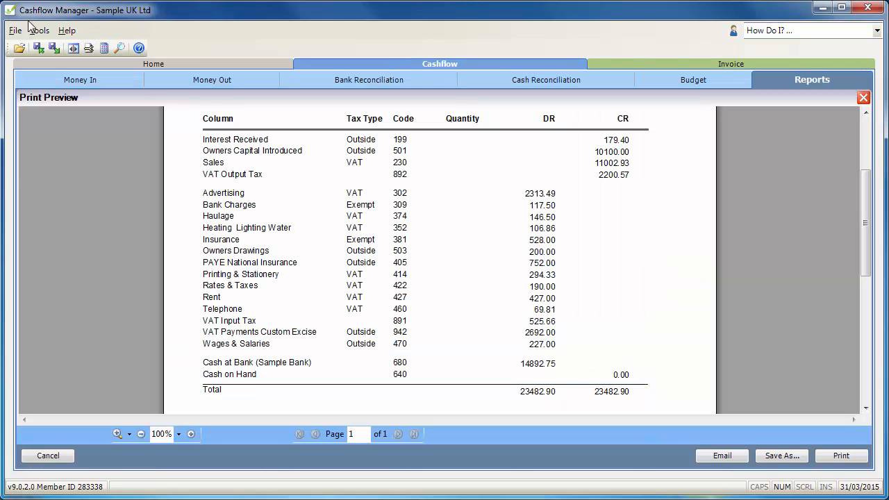
click(14, 30)
click(31, 134)
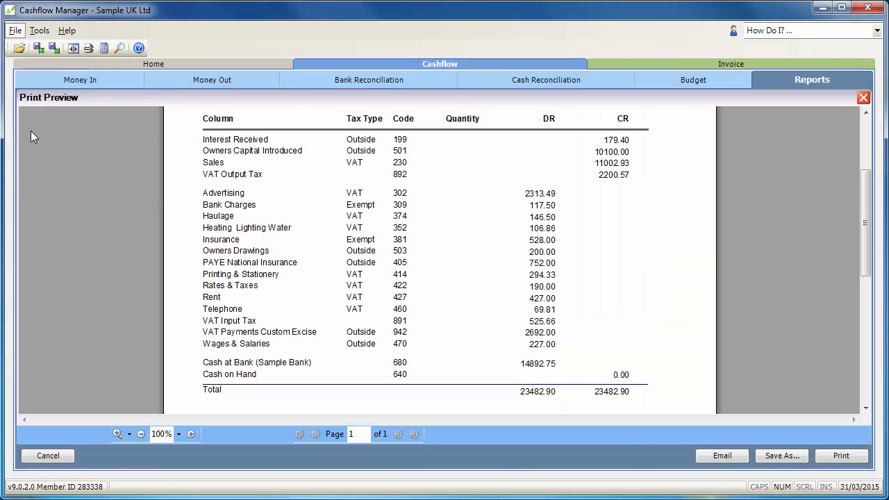
click(260, 153)
text(S)
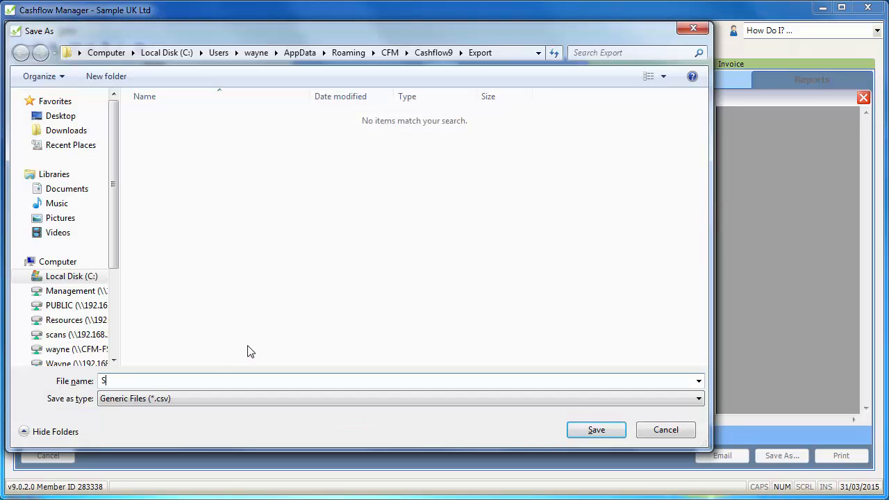
text(ampleUk-150330)
click(615, 432)
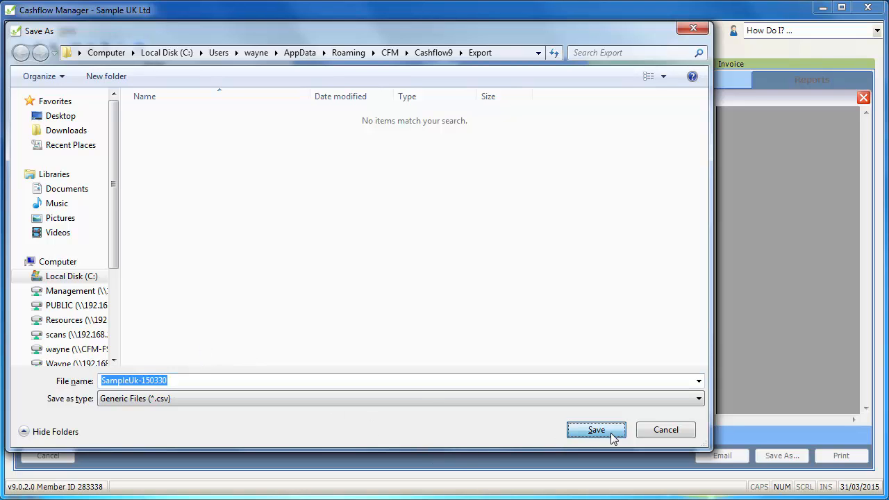
click(261, 186)
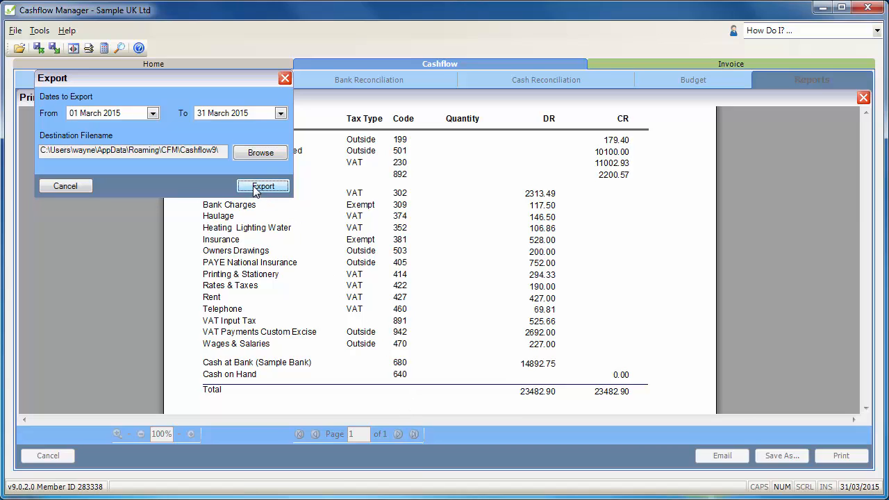
click(697, 390)
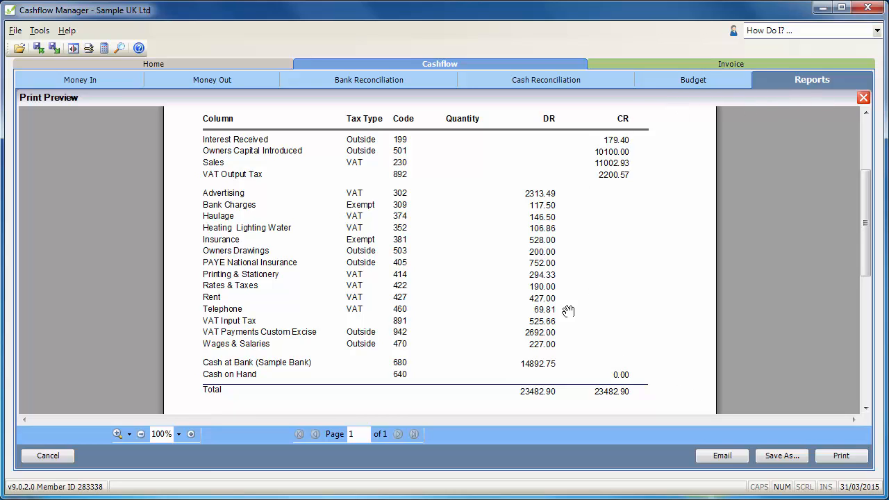
Leave the Trial Balance report and set up an emailed data backup named Sample UK Ltd20150331.bc9 in the Cashflow9 Data folder.
click(56, 461)
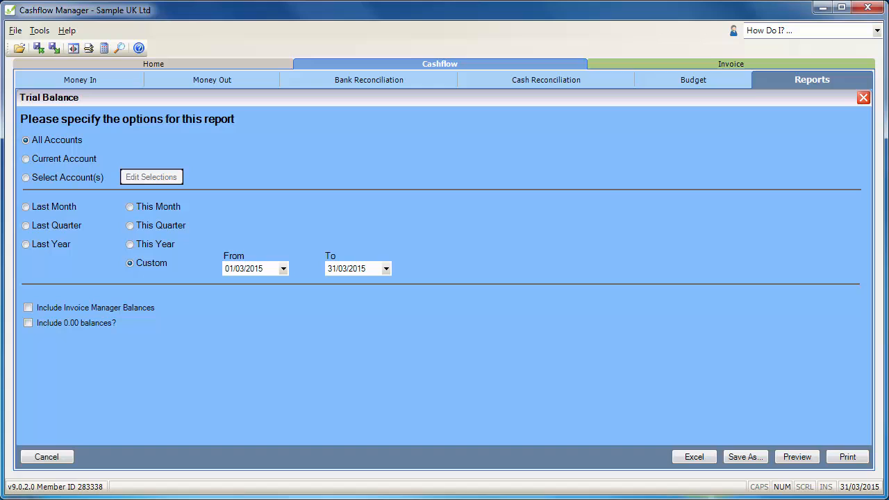
click(63, 456)
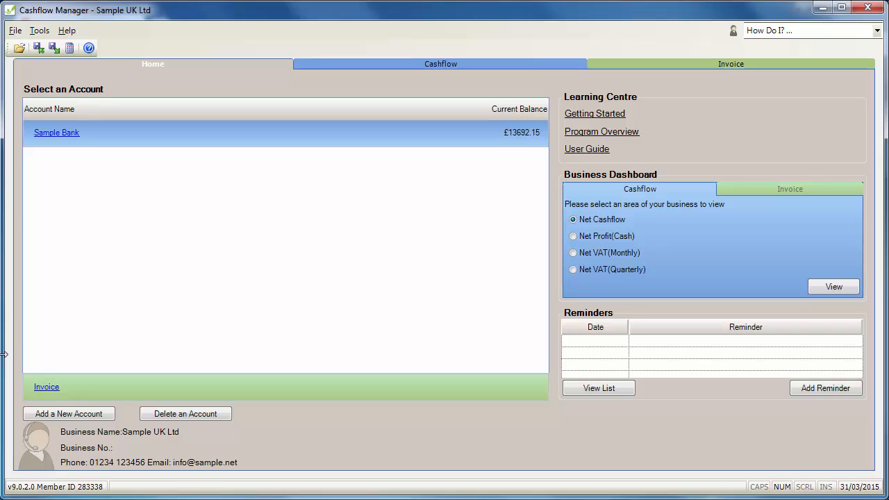
click(39, 47)
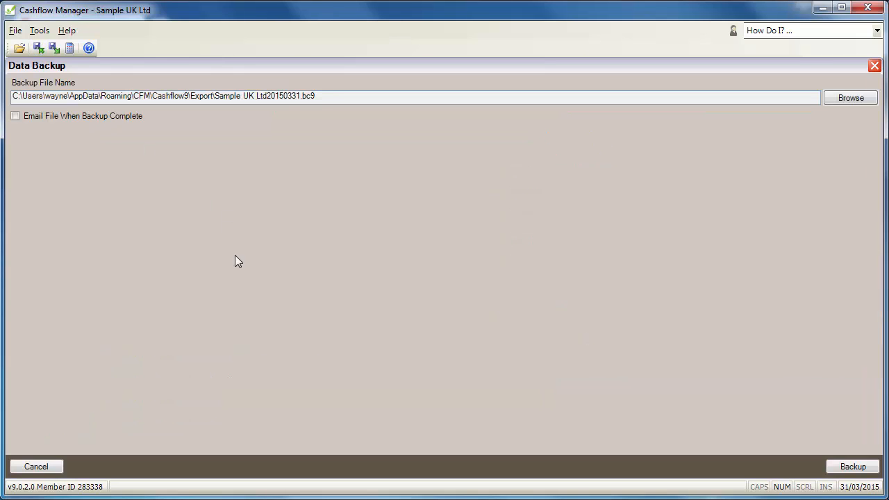
click(15, 117)
click(845, 98)
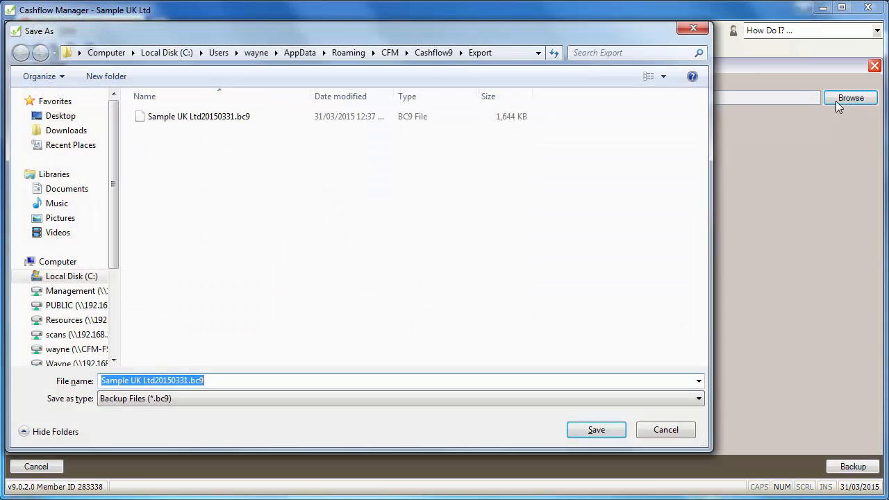
click(434, 53)
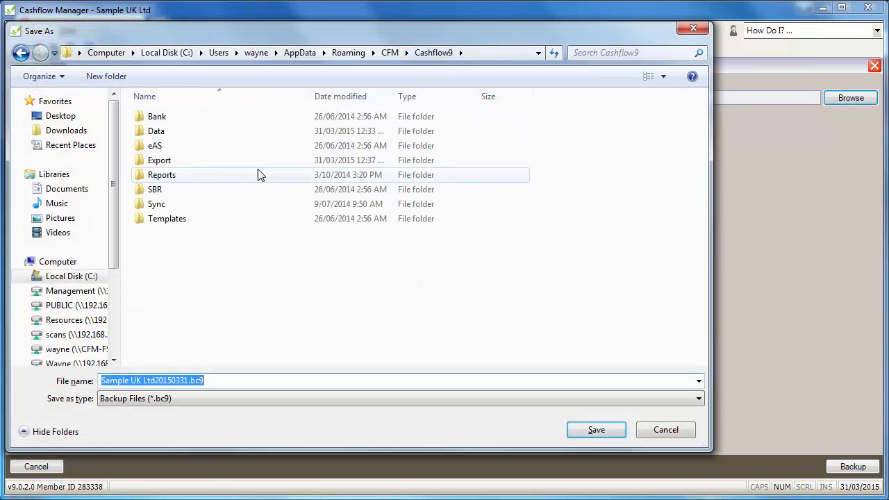
double_click(142, 135)
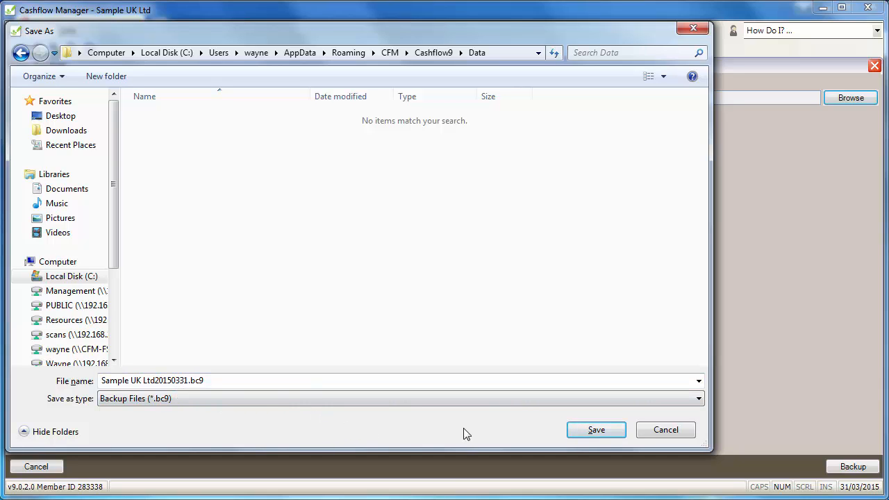
click(583, 429)
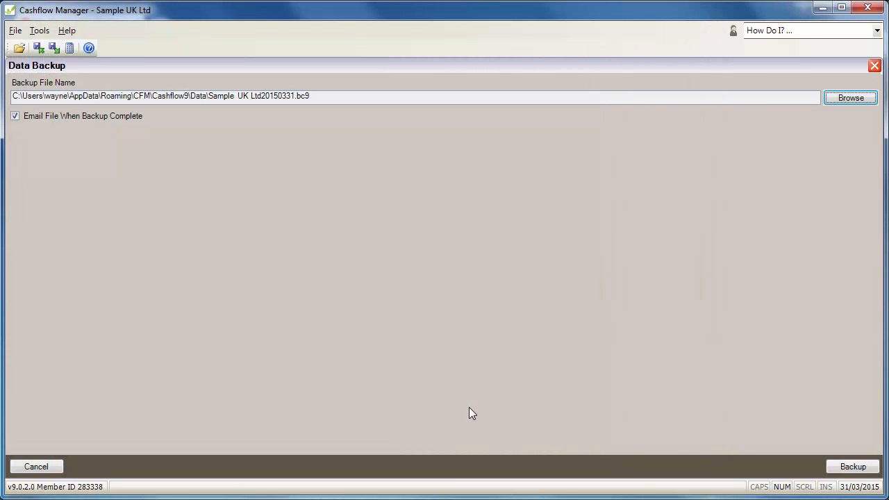
Run the data backup, then close the backup screen and the Hightail website without sending the file.
click(847, 467)
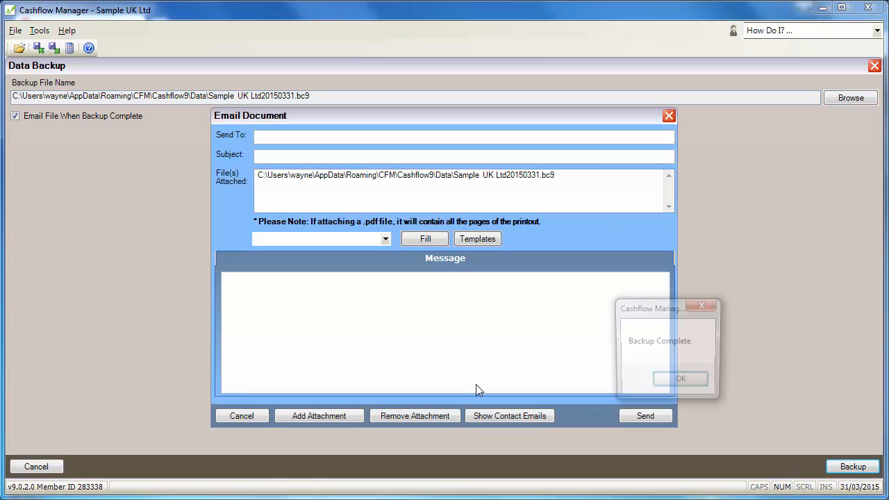
click(681, 383)
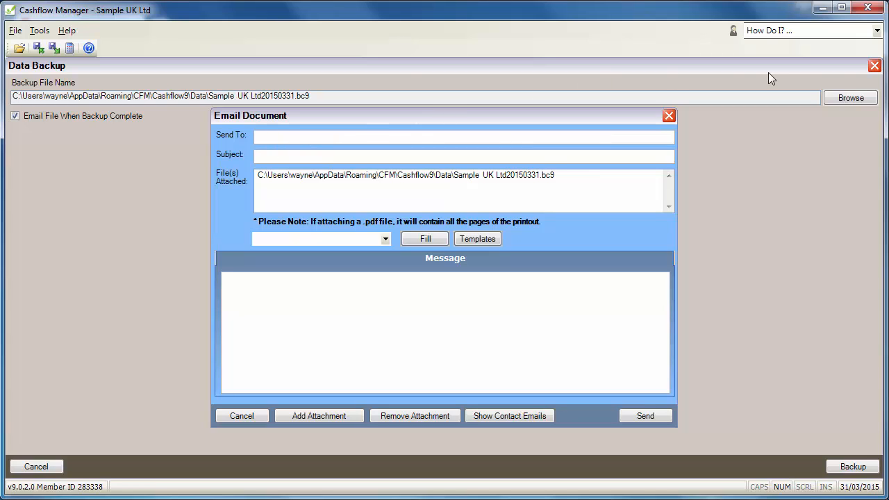
click(874, 65)
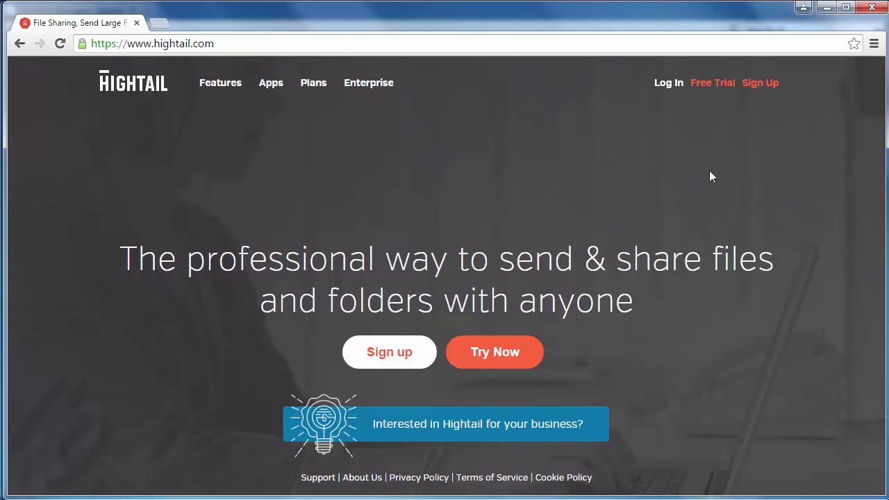
click(873, 9)
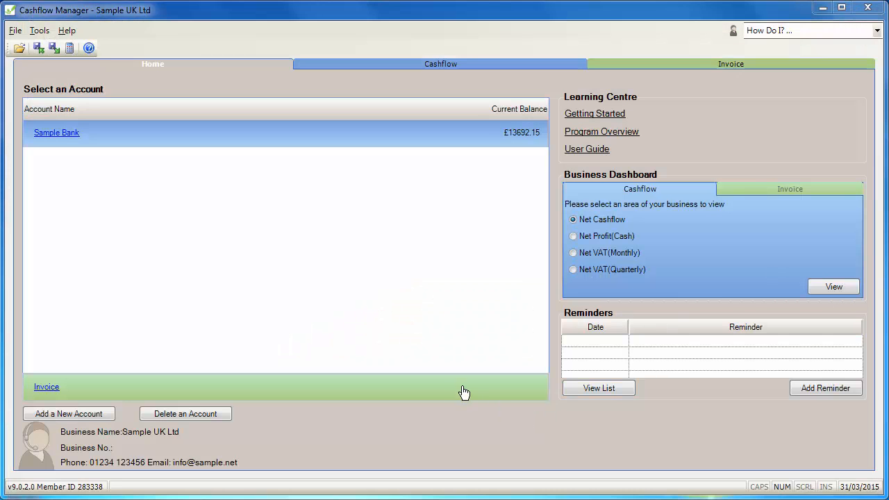
Start an accountant export for all accounts and set its period from April 2014 to March 2015.
click(348, 67)
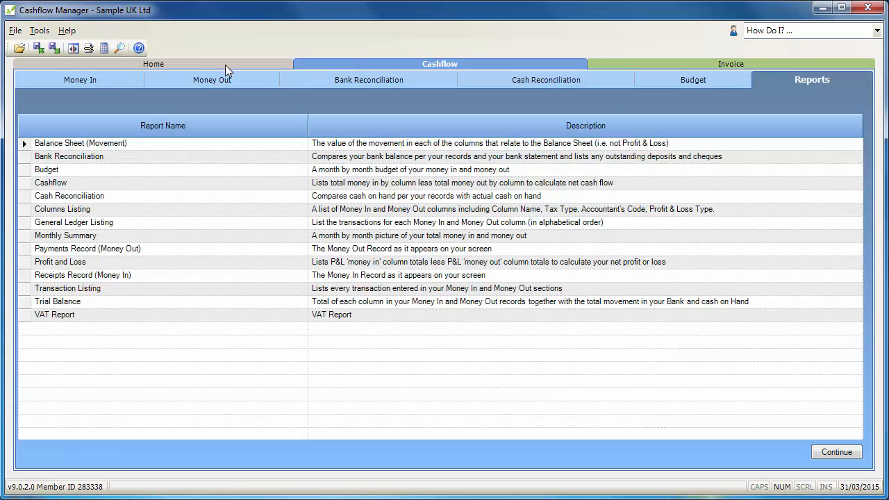
click(15, 31)
mouse_move(67, 102)
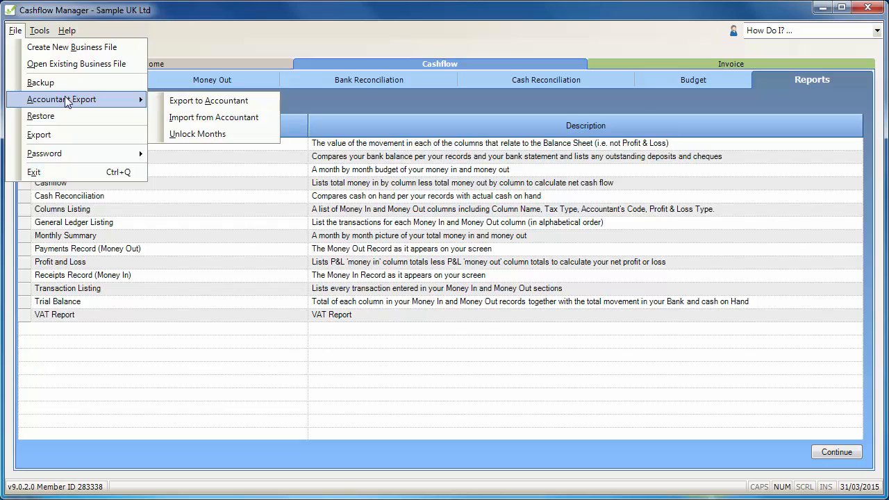
click(184, 102)
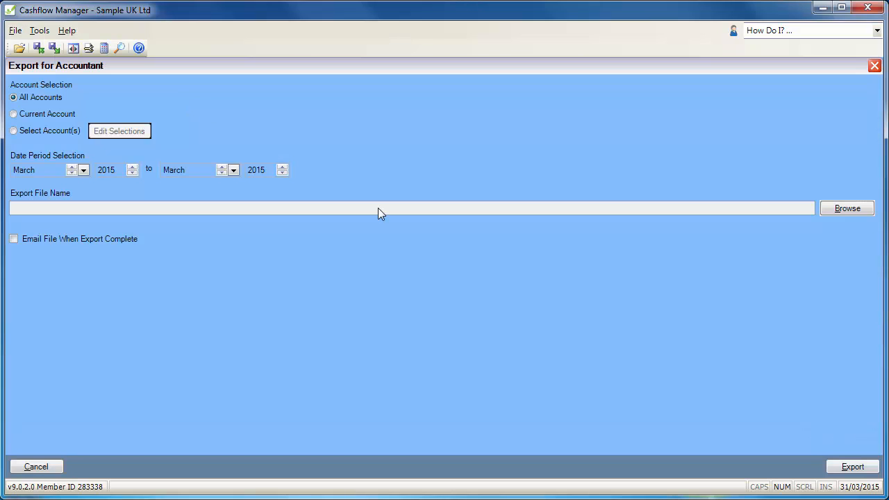
click(72, 167)
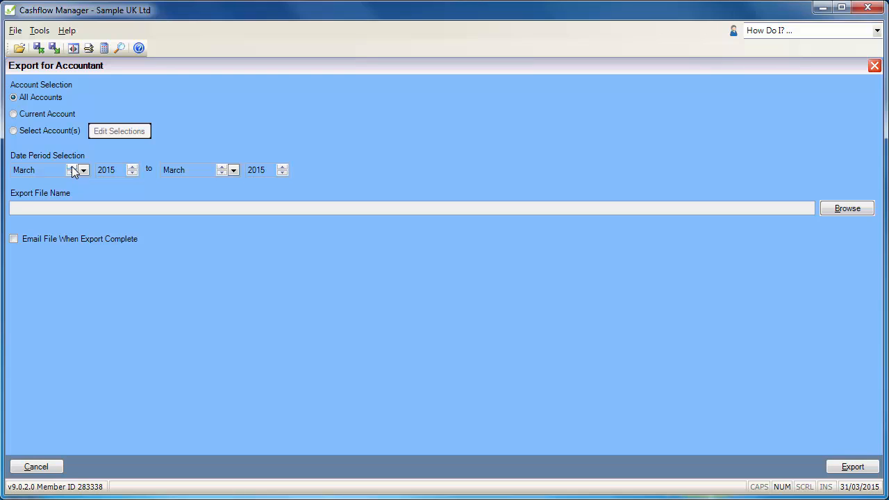
click(131, 173)
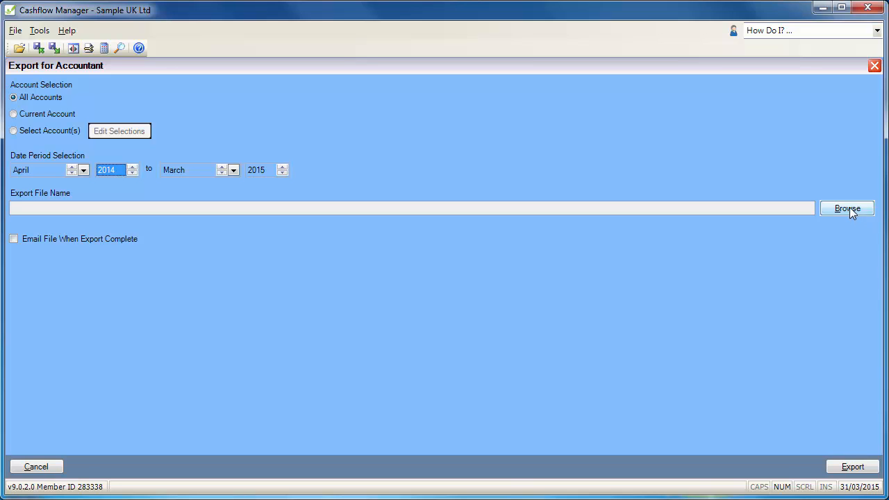
Name the export file Sample UK LtdApr2014-Mar2015.ec9 in the Cashflow9 Data folder and run the accountant export.
click(848, 208)
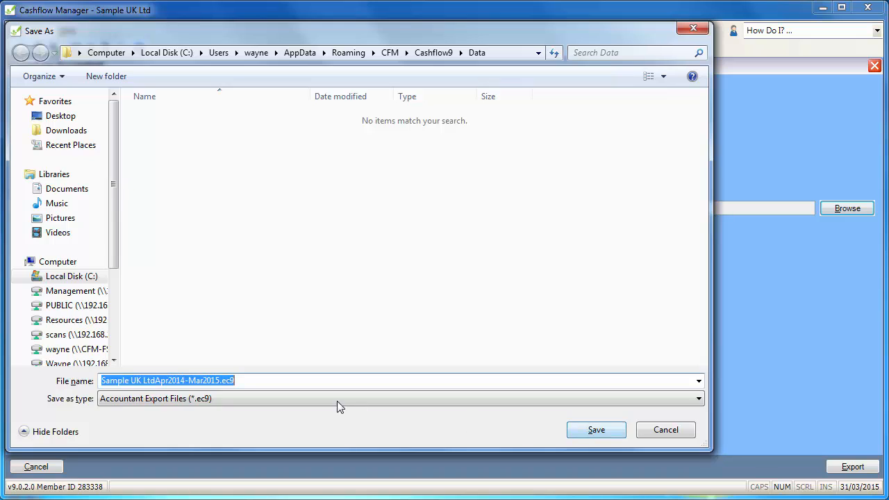
click(278, 381)
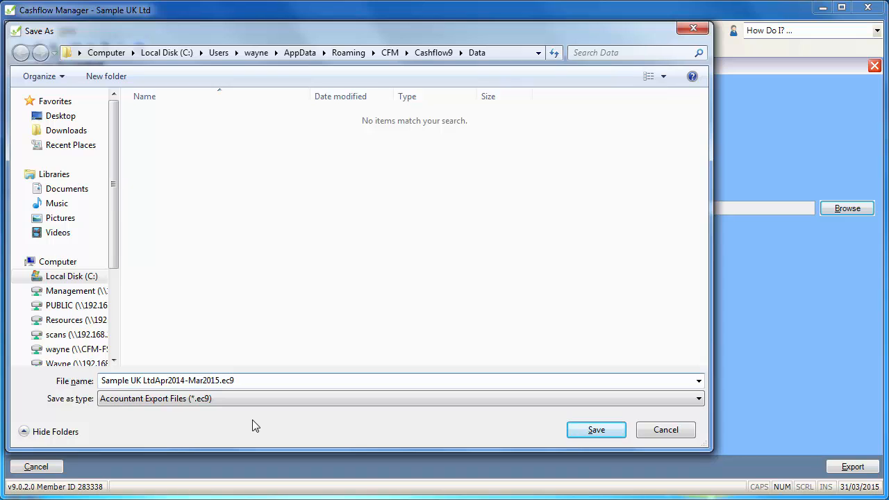
click(599, 430)
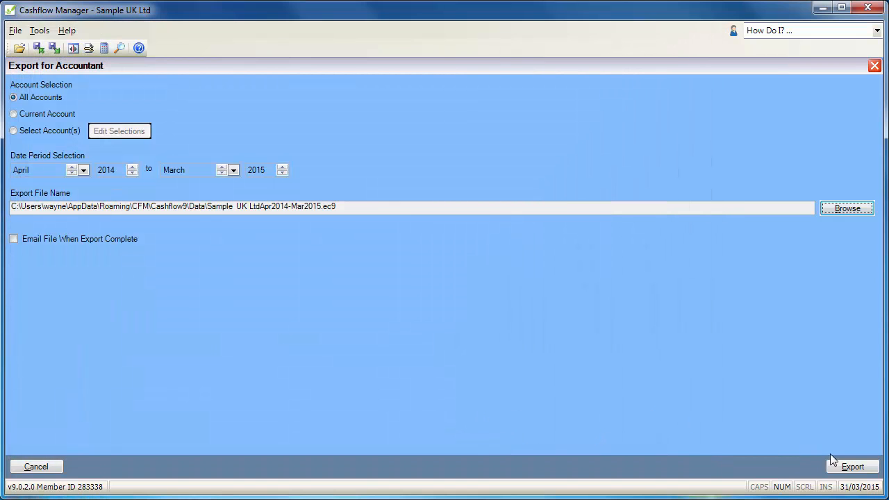
click(843, 466)
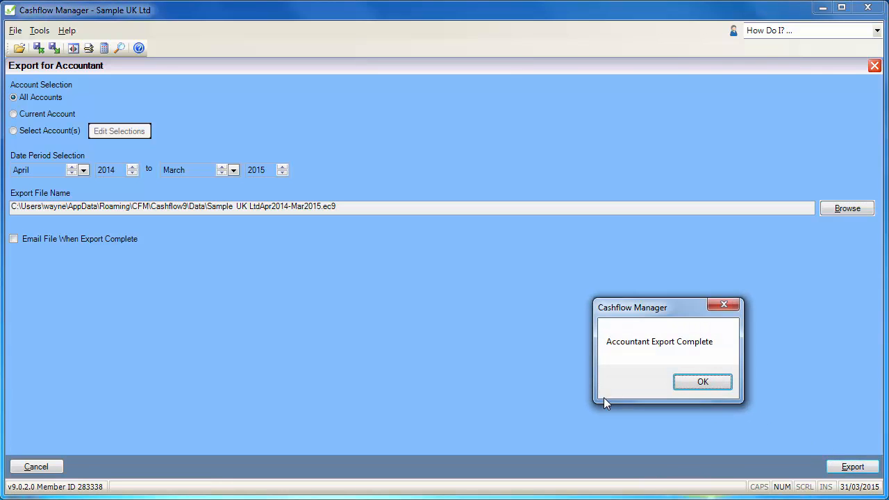
click(703, 383)
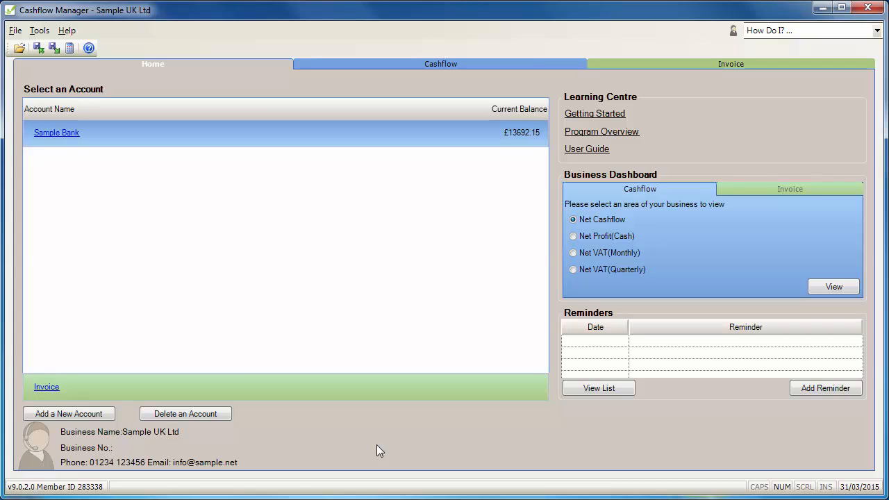
Check the lock status of the March 2015 Money In, Money Out and Bank Reconciliation records for Sample Bank.
click(362, 63)
click(110, 82)
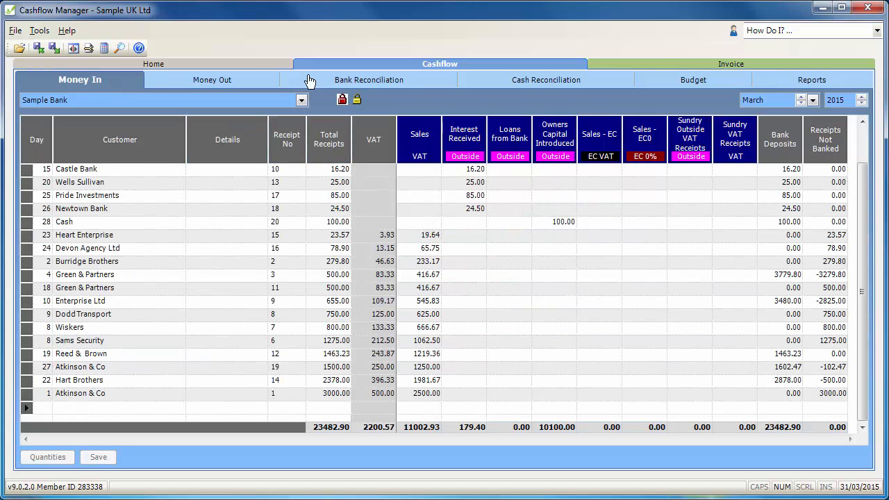
click(215, 80)
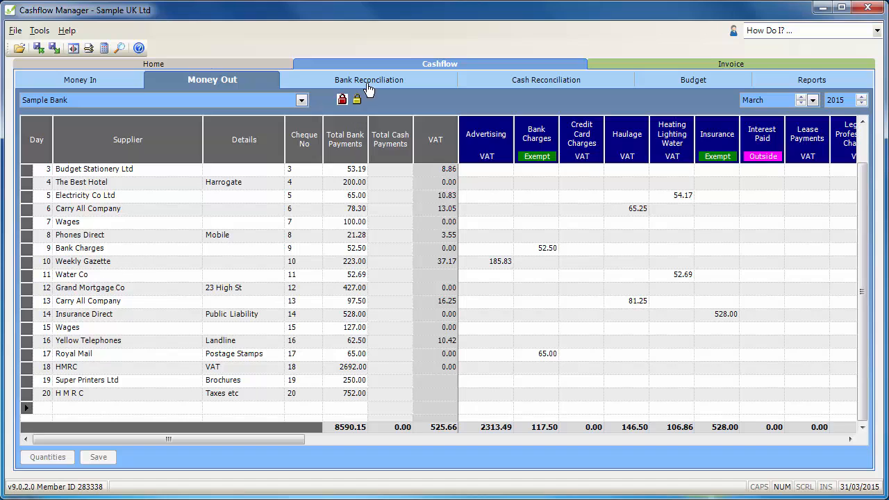
click(369, 86)
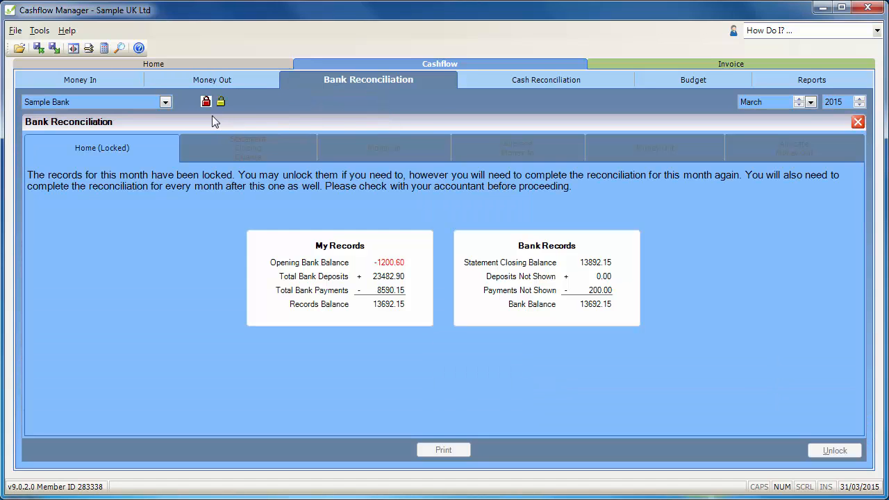
click(99, 87)
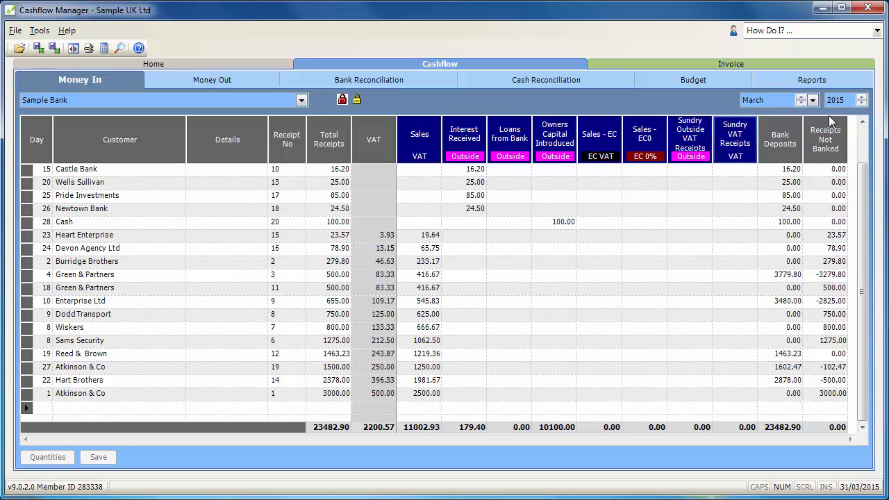
Exit the business file, relaunch Cashflow Manager 9 from the desktop and move its window fully into view.
click(868, 8)
click(687, 389)
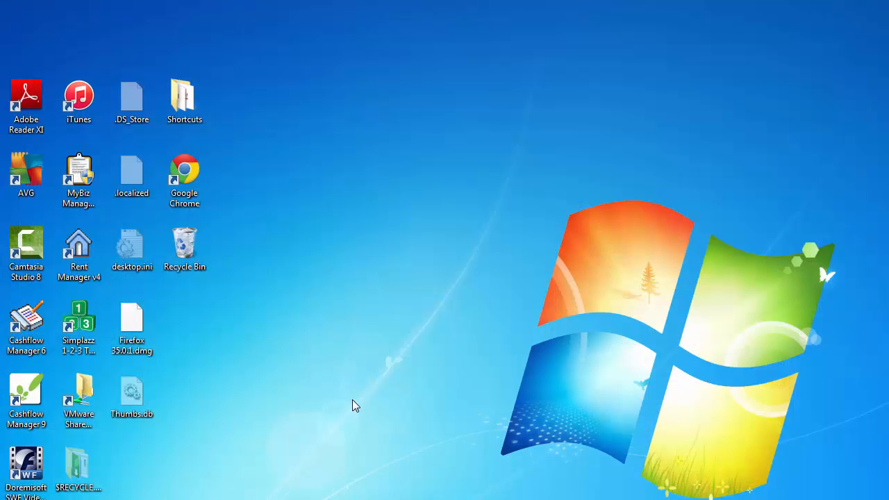
double_click(42, 392)
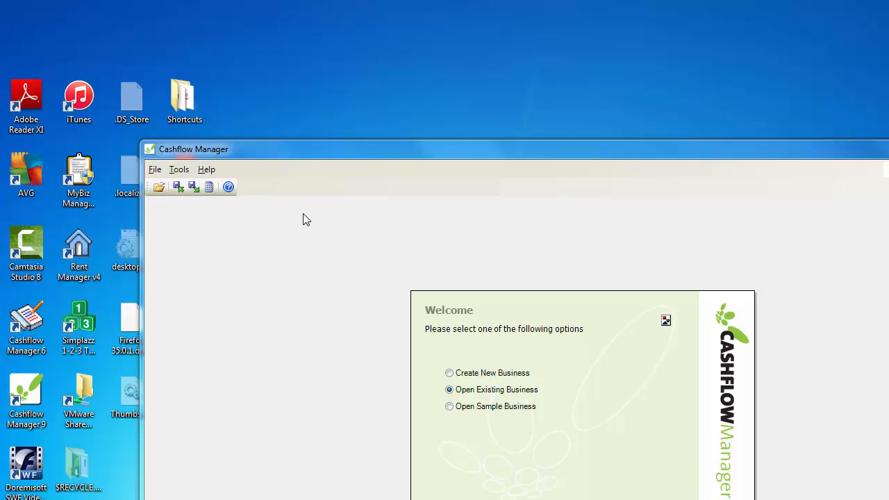
drag(305, 152, 167, 16)
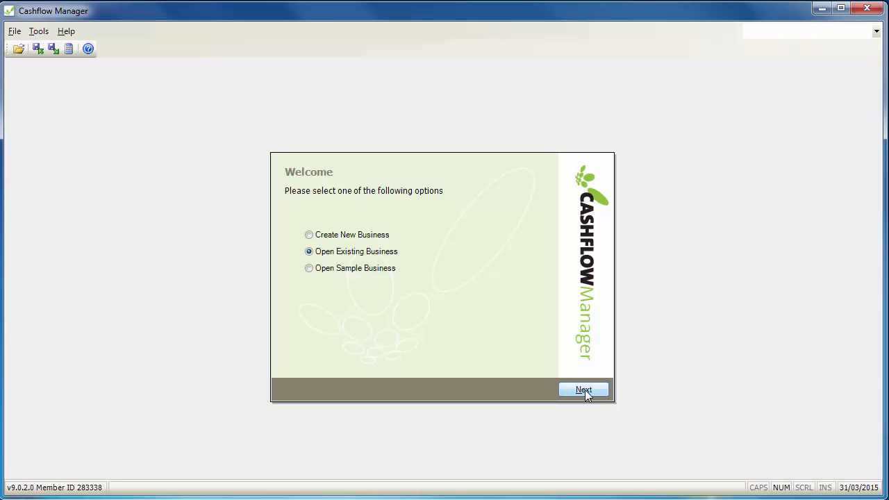
Restore the accountant export file Sample UK LtdApr2014-Mar2015.ec9 from the Data folder to the default destination path.
click(54, 53)
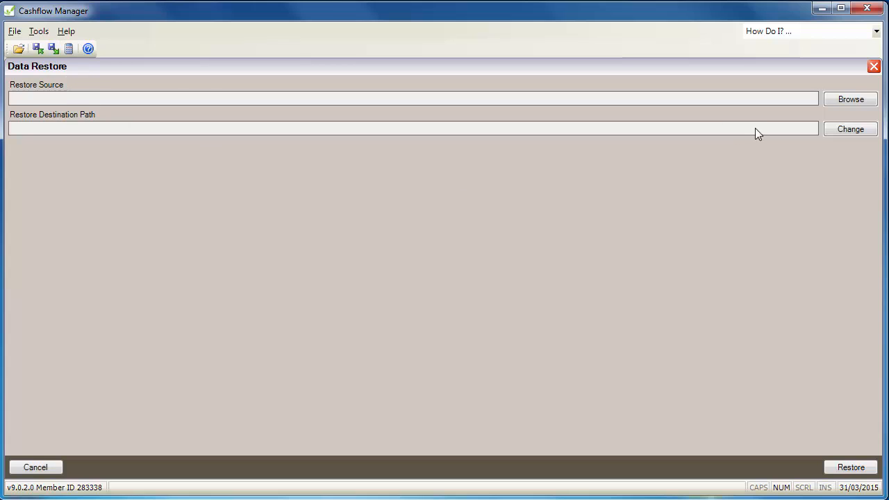
click(842, 104)
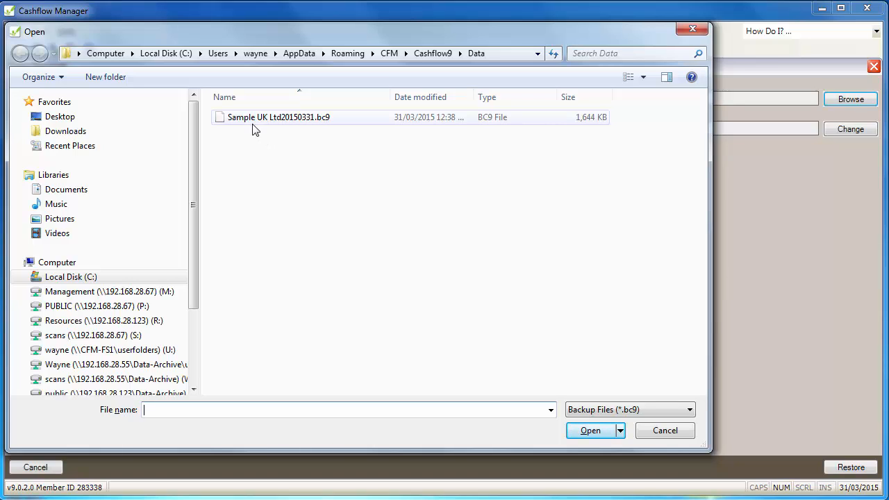
click(690, 411)
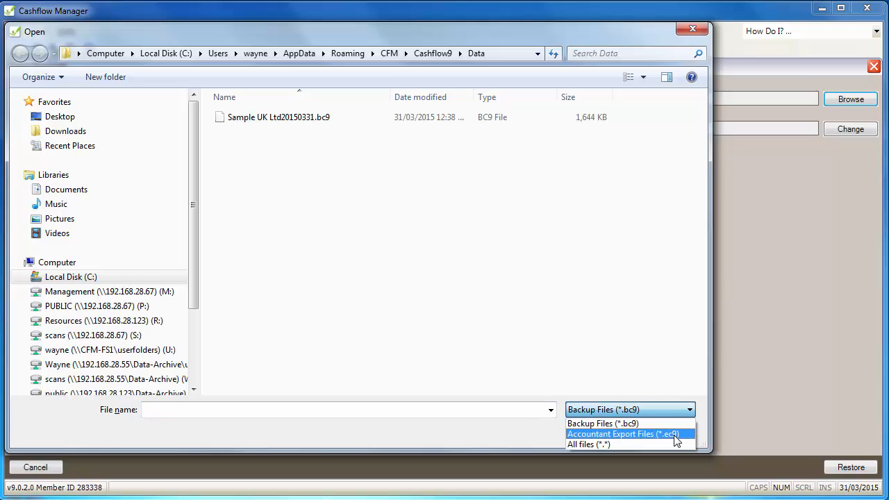
click(676, 436)
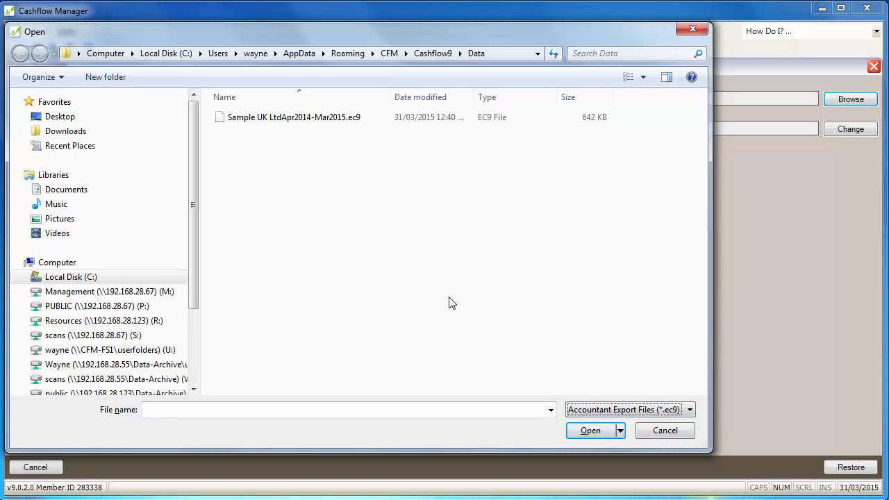
click(257, 121)
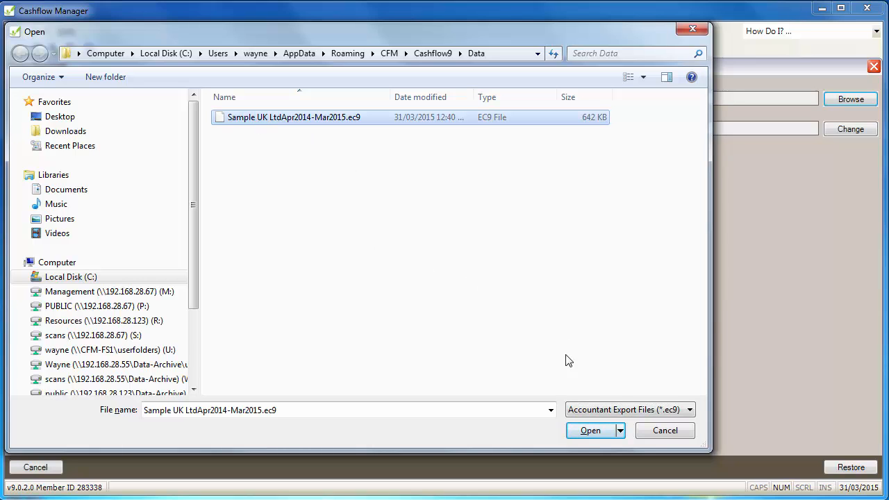
click(586, 432)
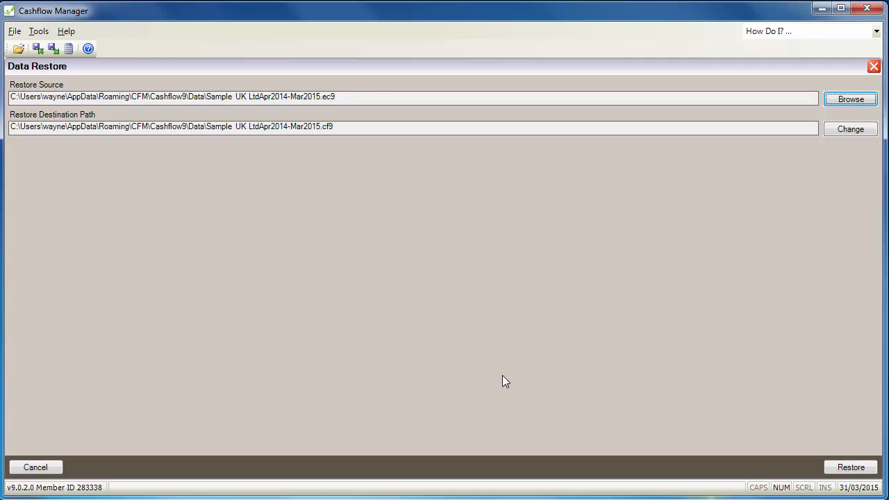
click(858, 468)
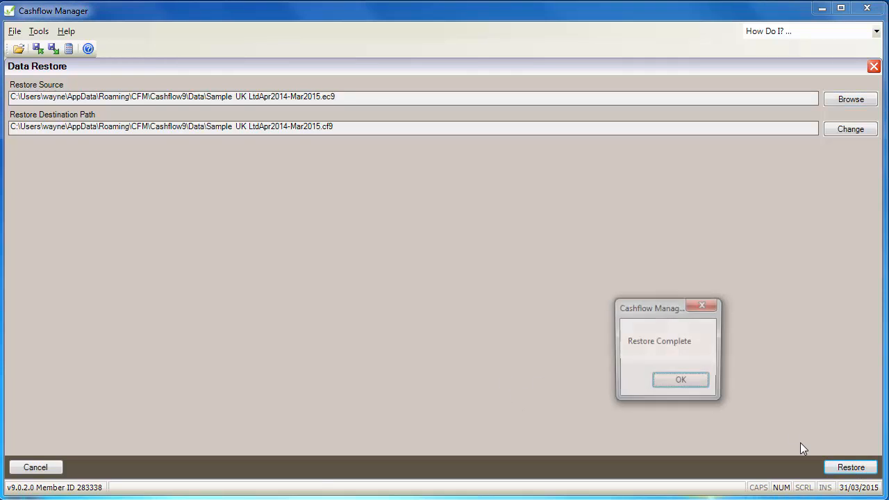
click(680, 383)
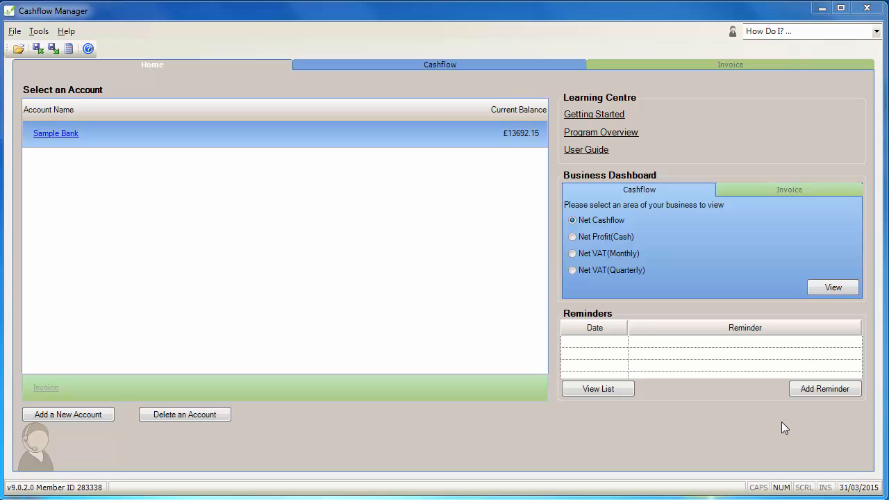
Review the restored March 2015 Money Out records for Sample Bank across to the Wages & Salaries column.
click(420, 64)
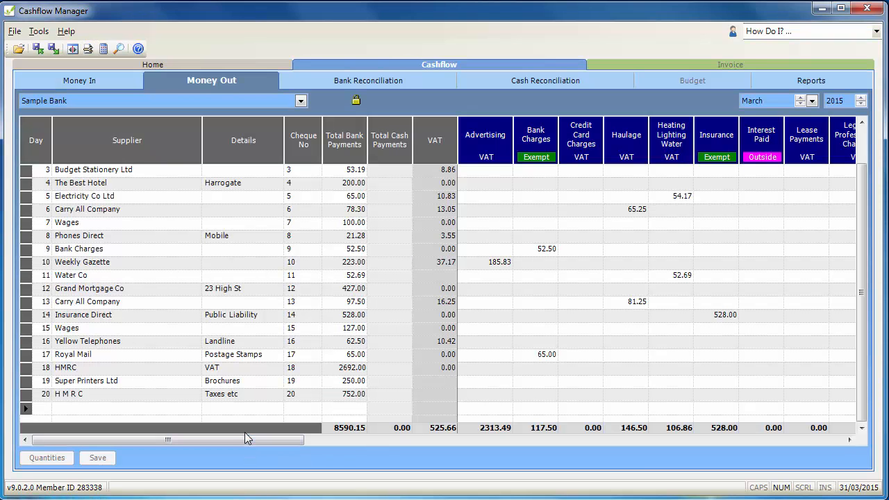
drag(247, 436, 355, 441)
drag(632, 455, 767, 459)
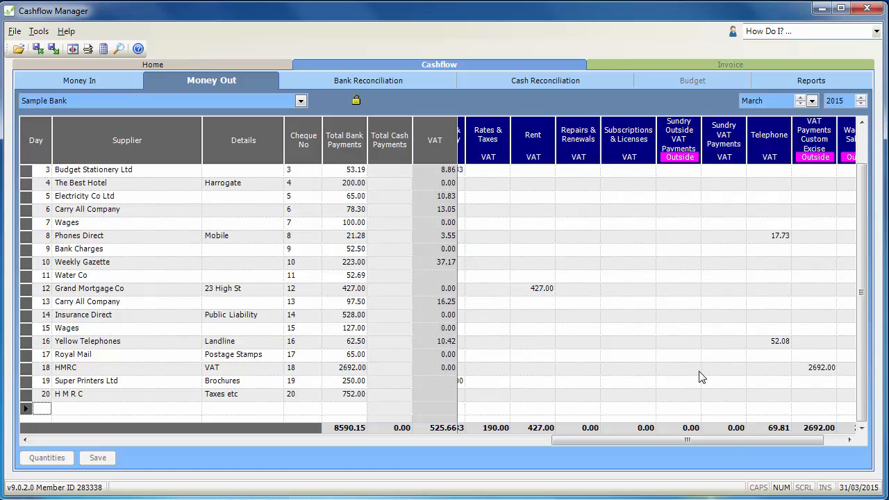
drag(727, 441, 823, 443)
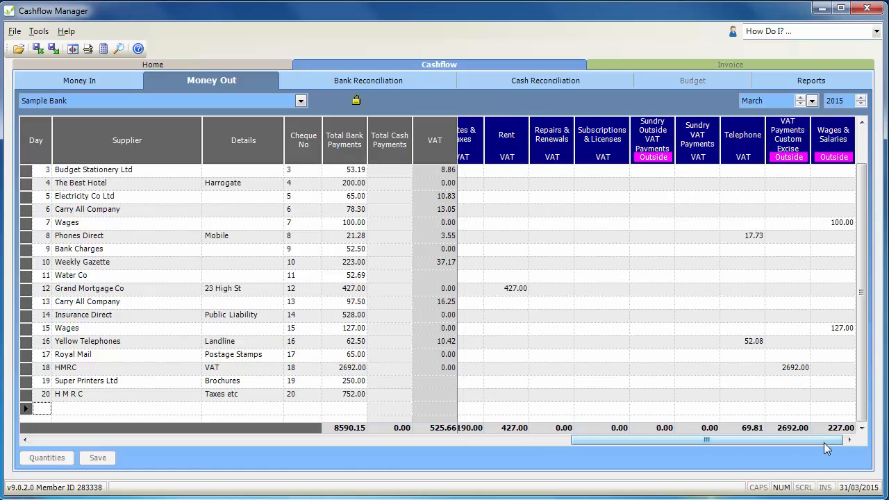